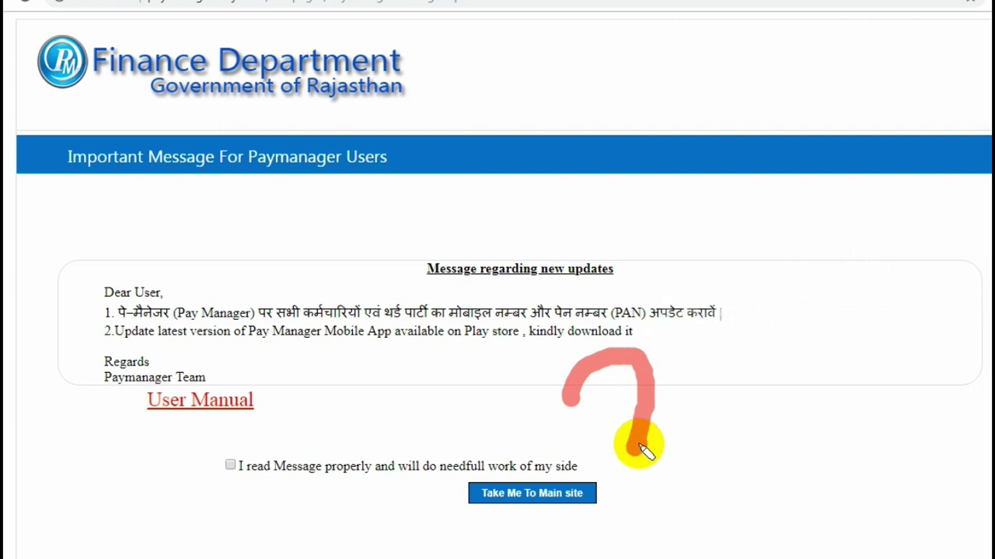
{"action": "left_click_drag", "start_coordinate": [802, 309], "coordinate": [777, 415]}
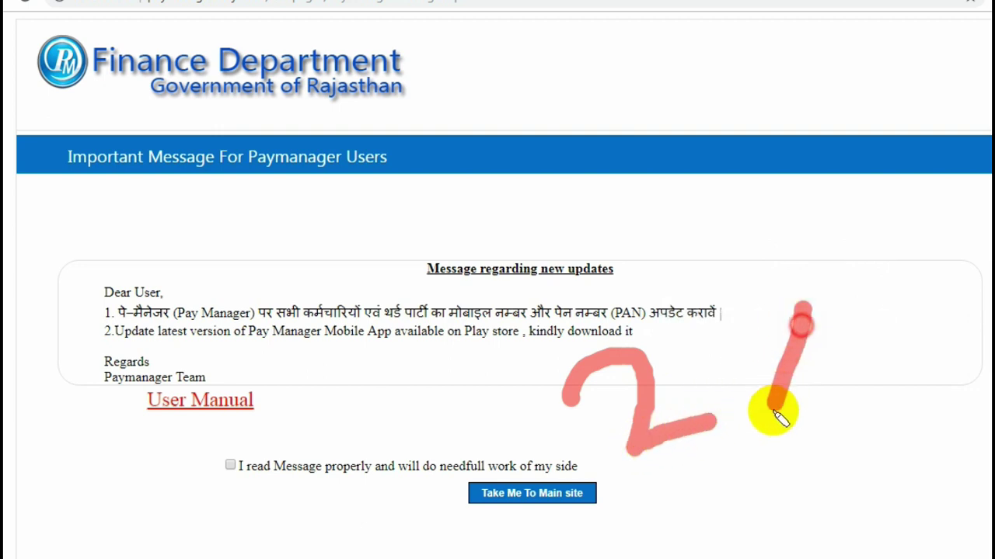
{"action": "left_click", "coordinate": [729, 338]}
{"action": "left_click", "coordinate": [844, 409]}
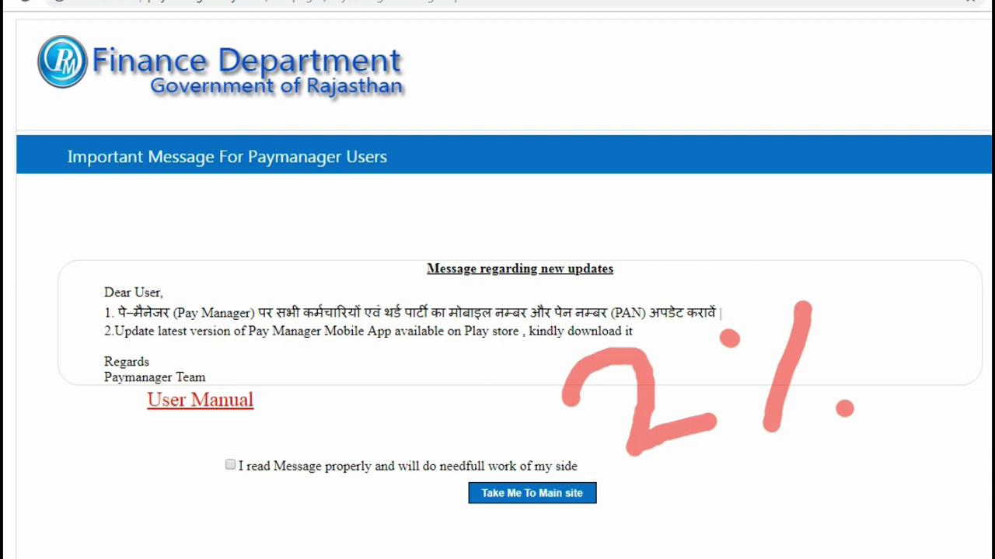
{"action": "key", "text": "Escape"}
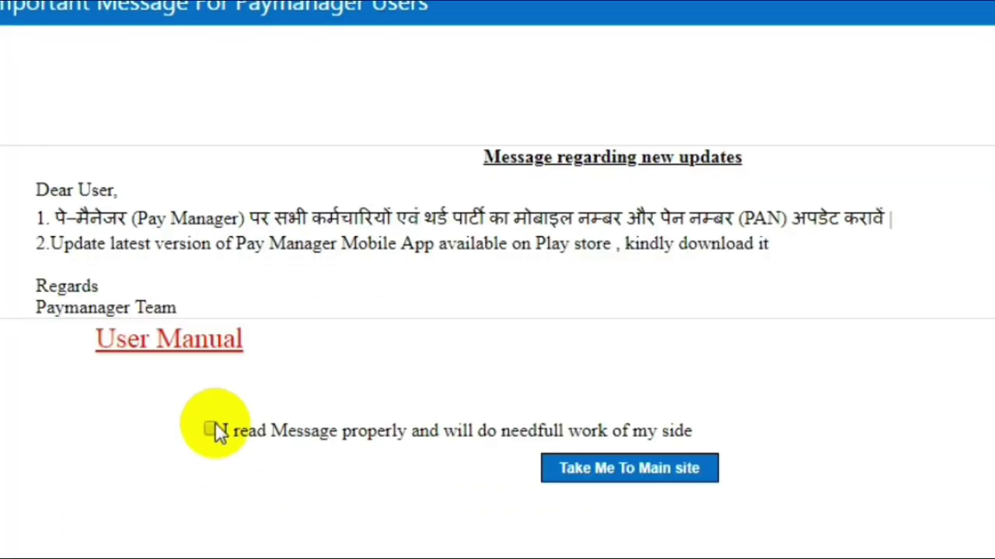
Acknowledge having read the important message and continue to the main site.
{"action": "left_click", "coordinate": [211, 432]}
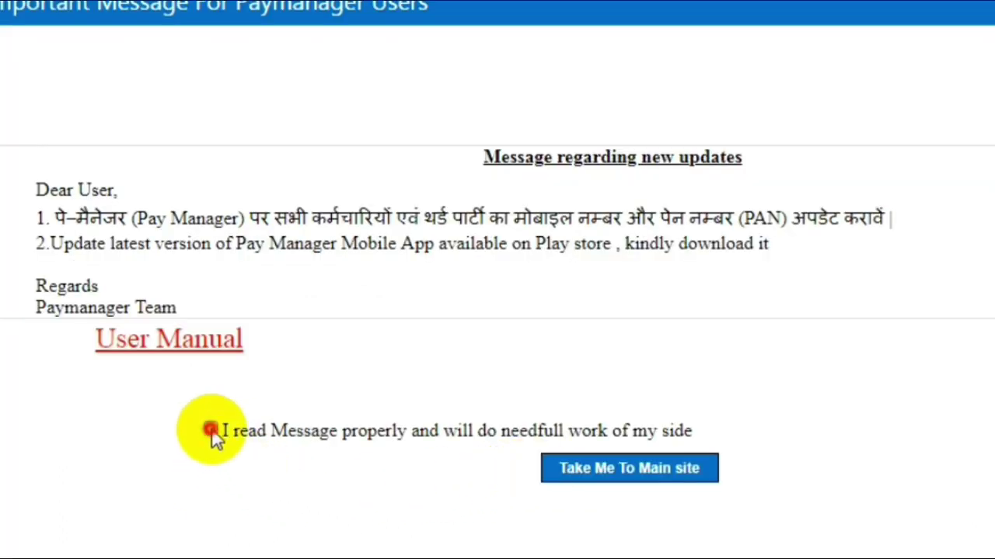
{"action": "left_click", "coordinate": [684, 470]}
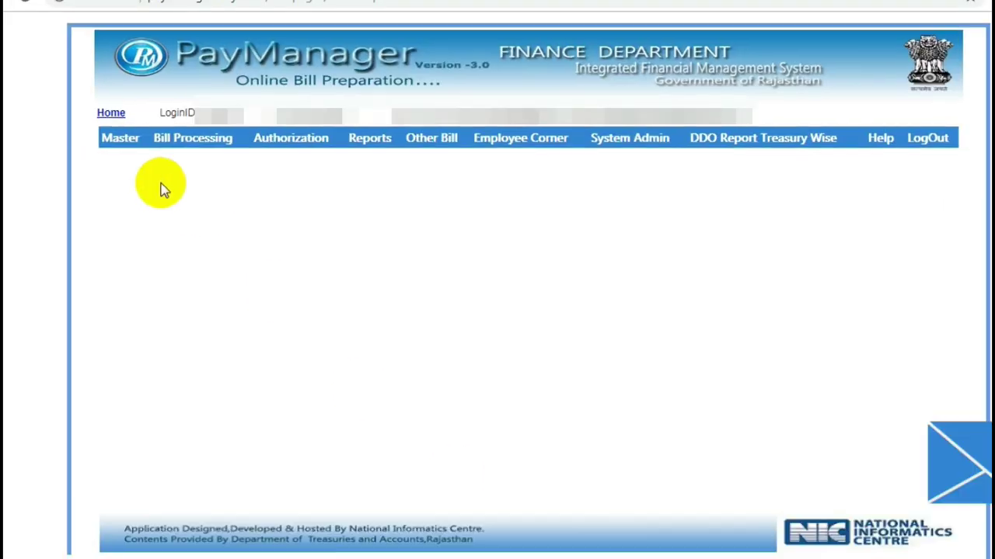
Open Bill No Allocation under bill processing and choose the Bill Allocation option.
{"action": "mouse_move", "coordinate": [193, 140]}
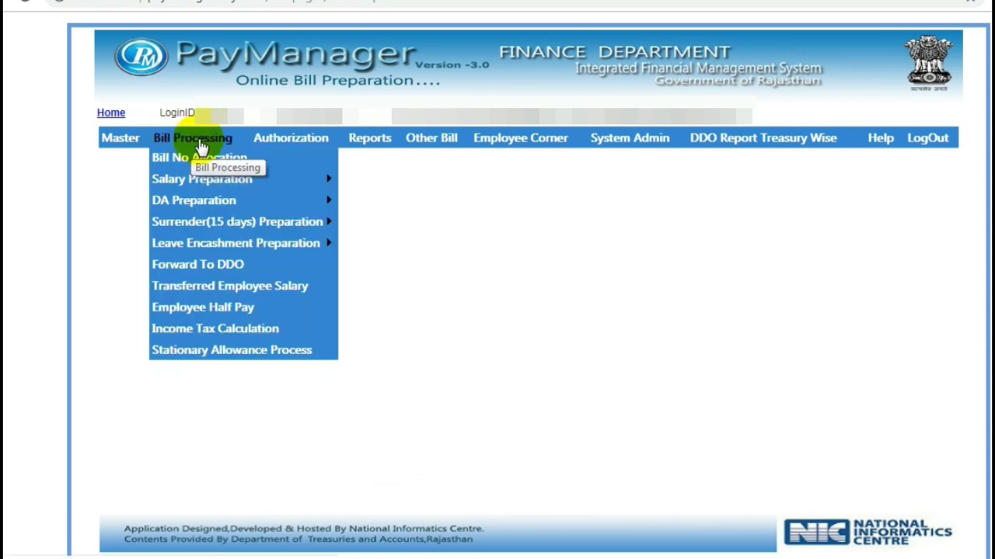
{"action": "left_click", "coordinate": [194, 162]}
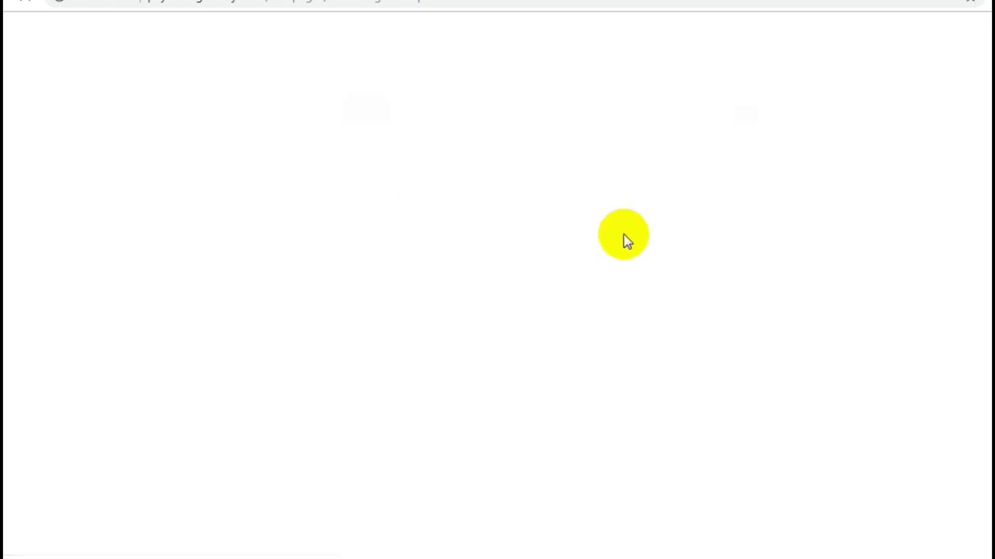
{"action": "left_click", "coordinate": [537, 222]}
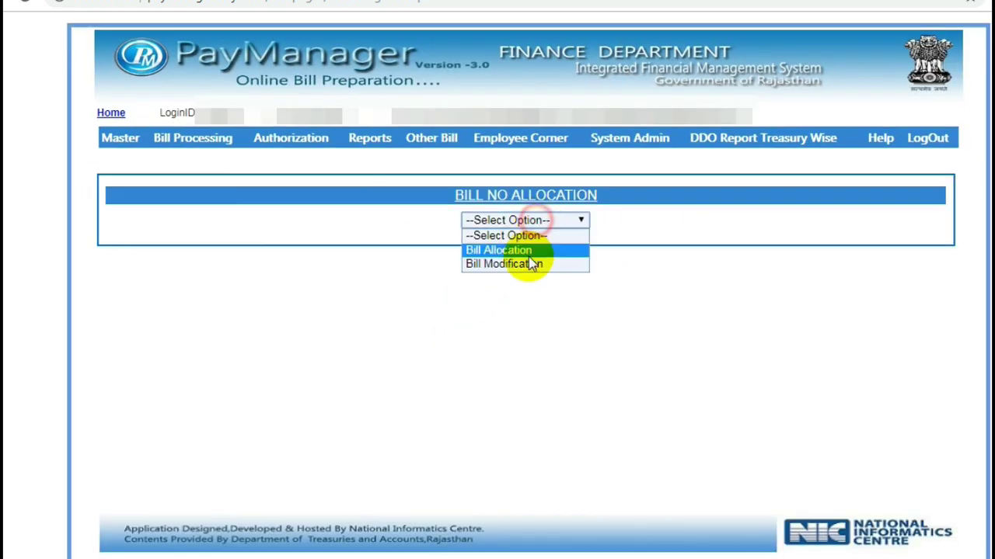
{"action": "left_click", "coordinate": [519, 253]}
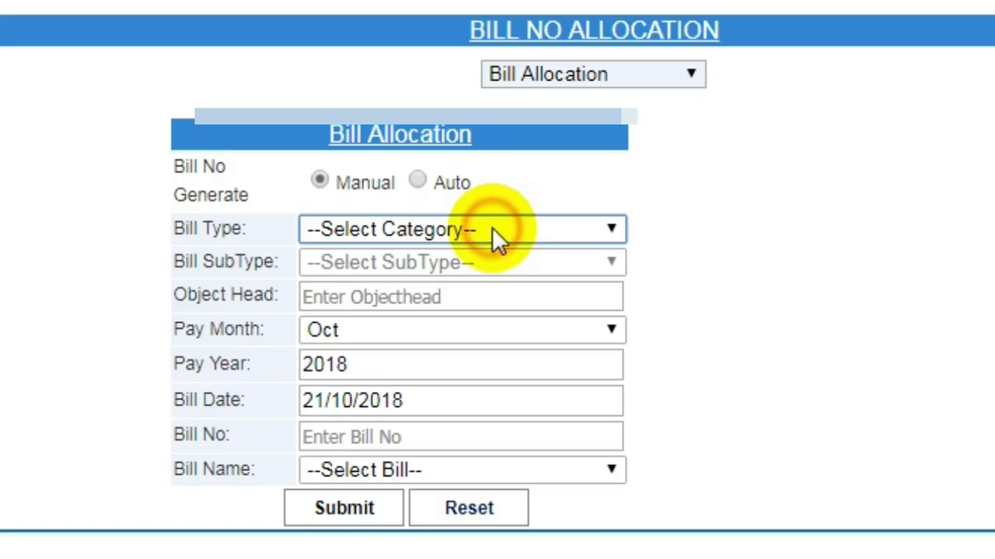
Set the bill type to DA and enter 01 as the object head.
{"action": "left_click", "coordinate": [466, 306]}
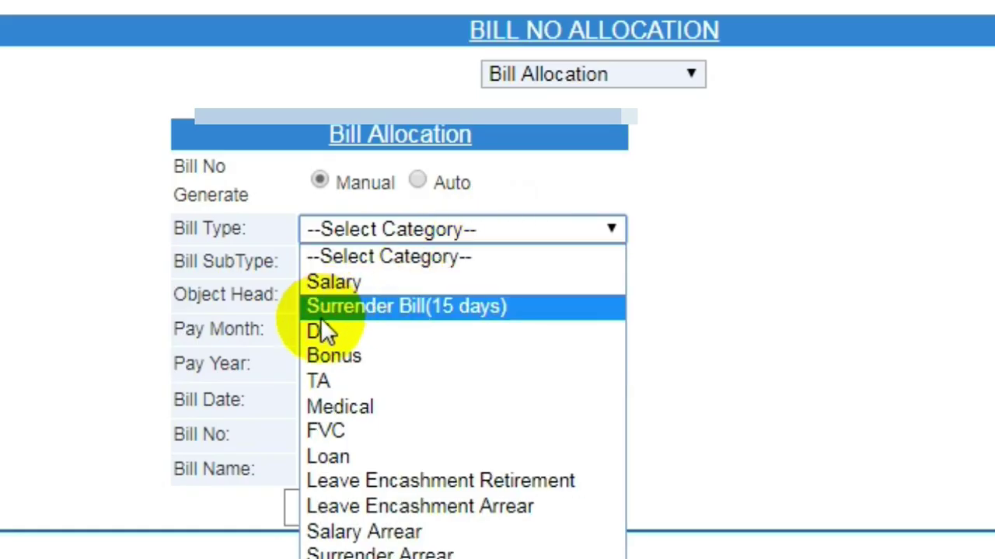
{"action": "left_click", "coordinate": [386, 329]}
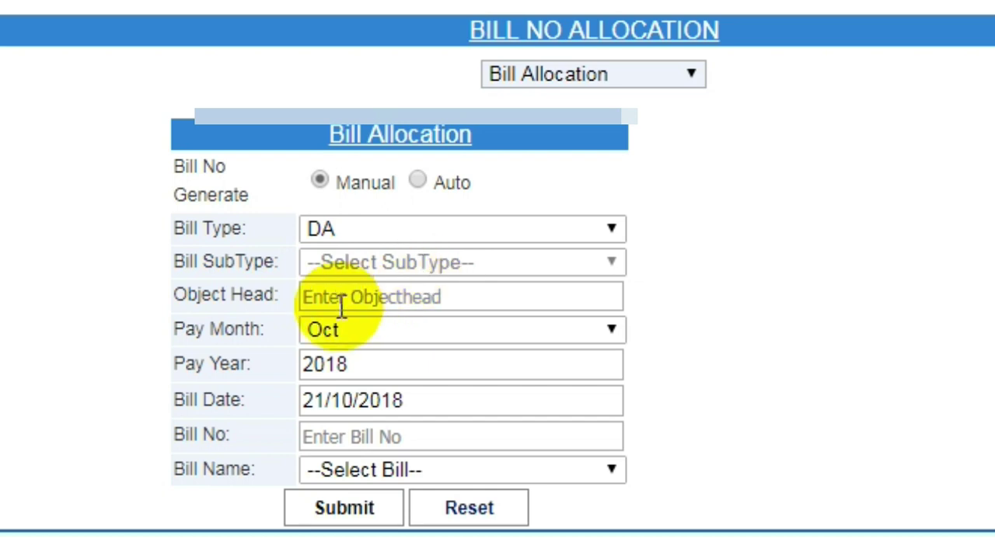
{"action": "left_click", "coordinate": [414, 296]}
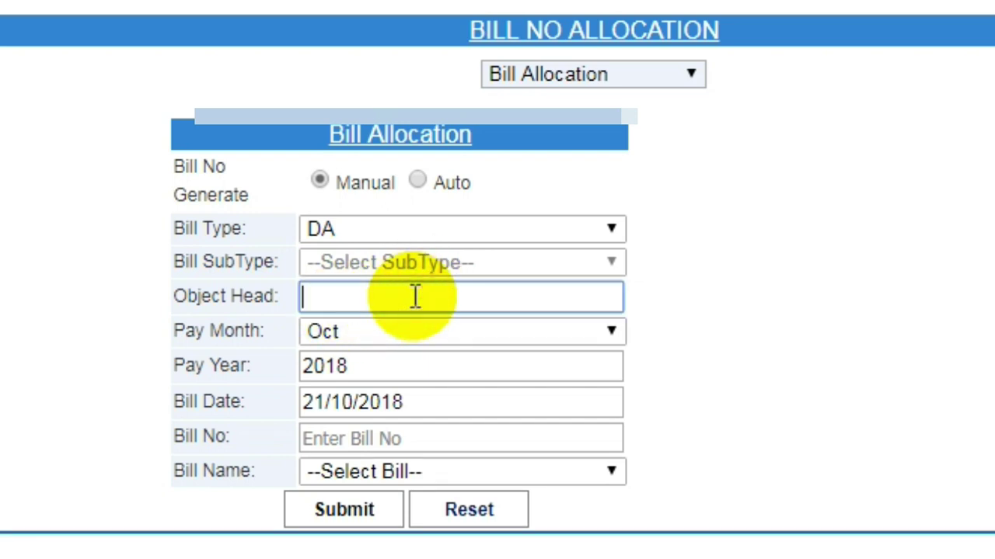
{"action": "type", "text": "01"}
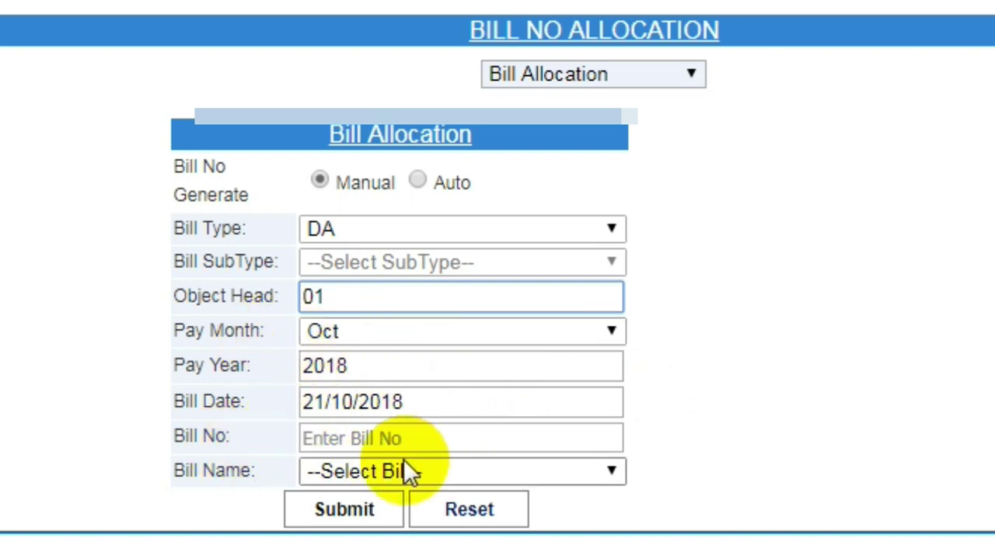
Enter bill number 107, choose the bill name ending in 03 00, and submit the bill allocation.
{"action": "left_click", "coordinate": [404, 439]}
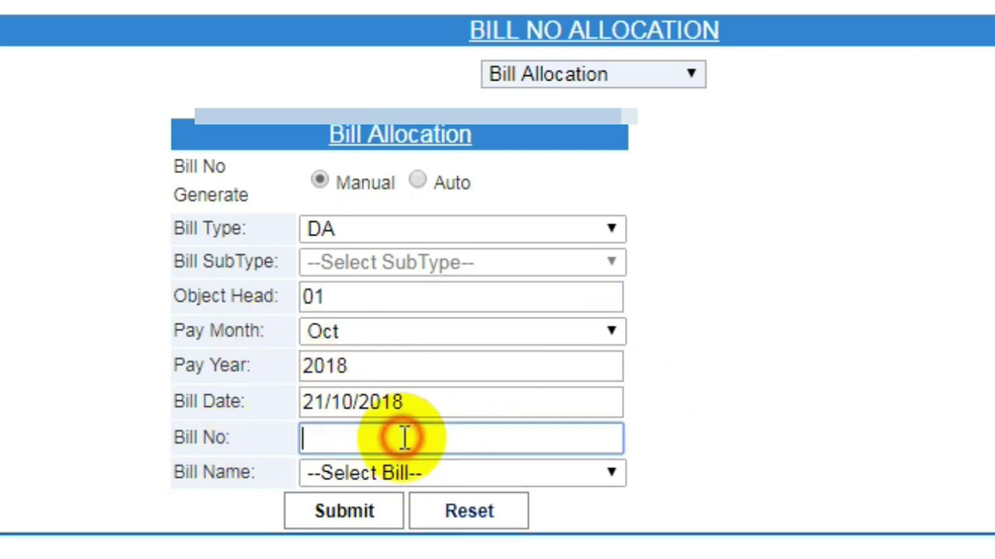
{"action": "type", "text": "107"}
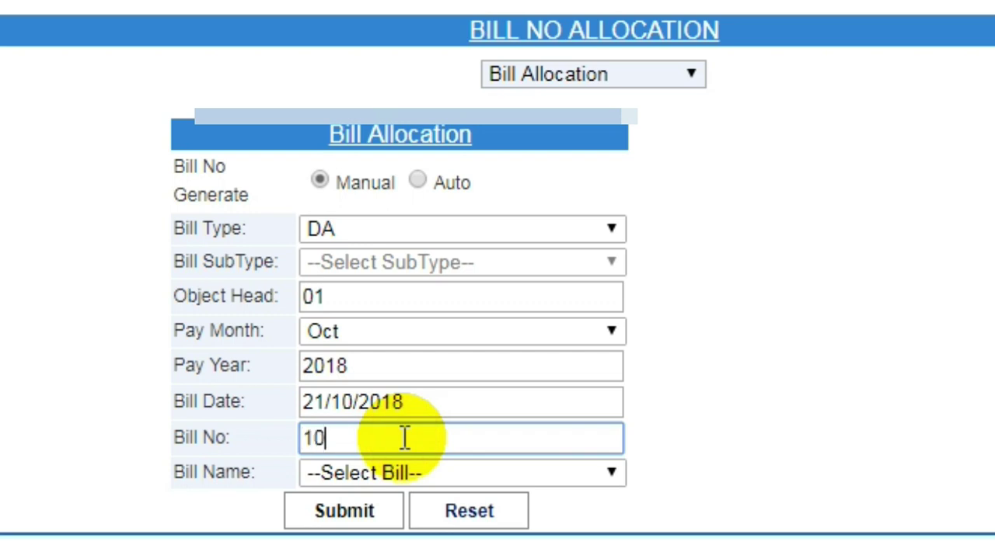
{"action": "left_click", "coordinate": [428, 477]}
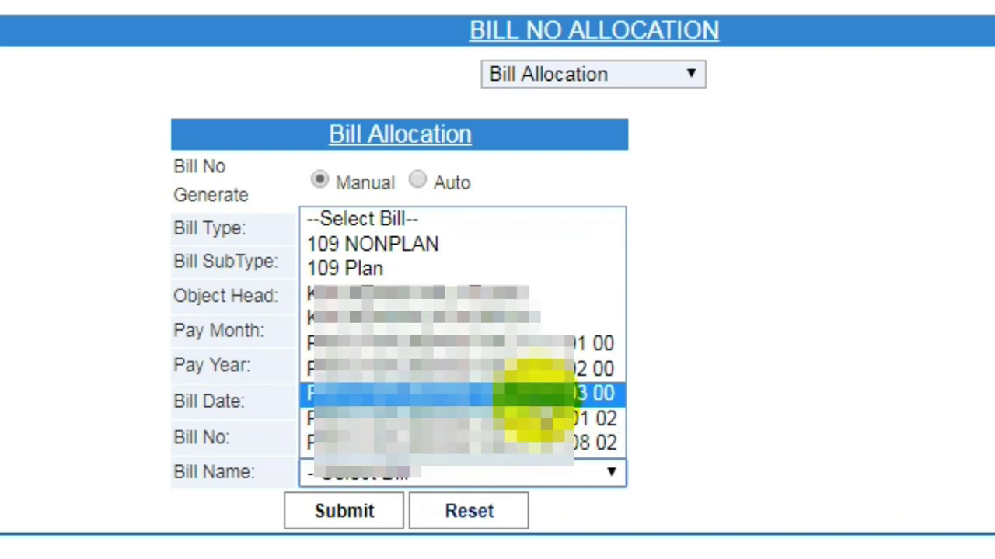
{"action": "left_click", "coordinate": [534, 394]}
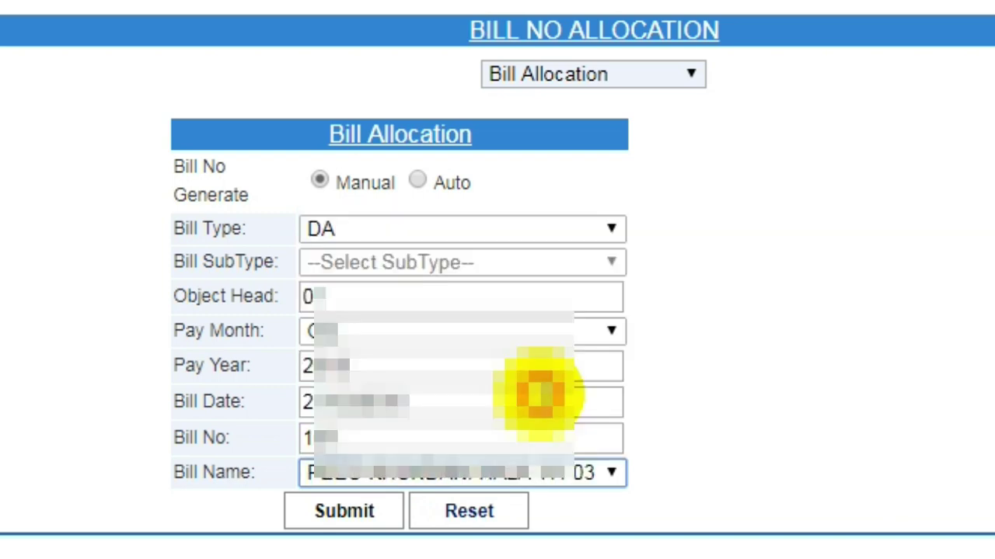
{"action": "left_click", "coordinate": [333, 513]}
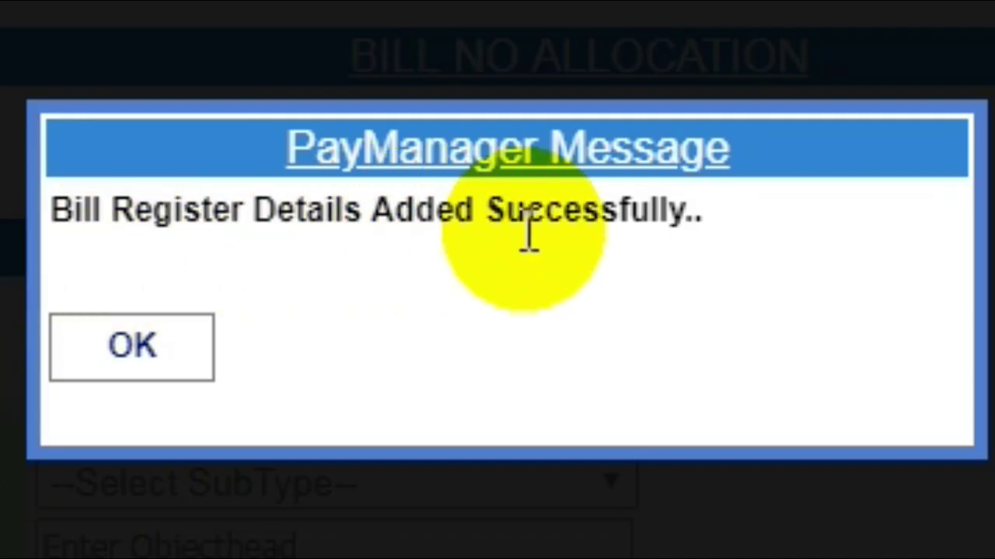
{"action": "left_click", "coordinate": [194, 357]}
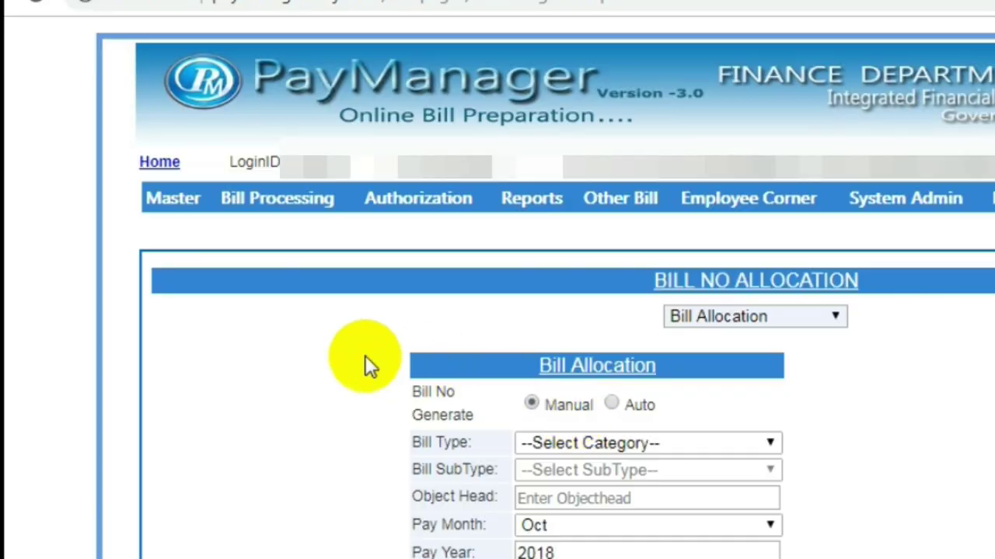
Open the DA Arrear page of DA Preparation under bill processing.
{"action": "mouse_move", "coordinate": [277, 197]}
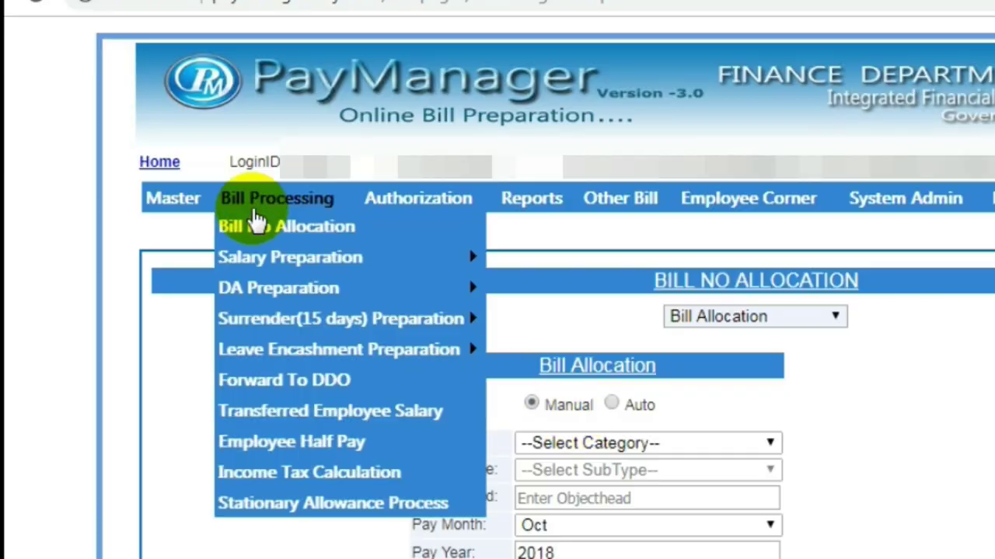
{"action": "mouse_move", "coordinate": [233, 284]}
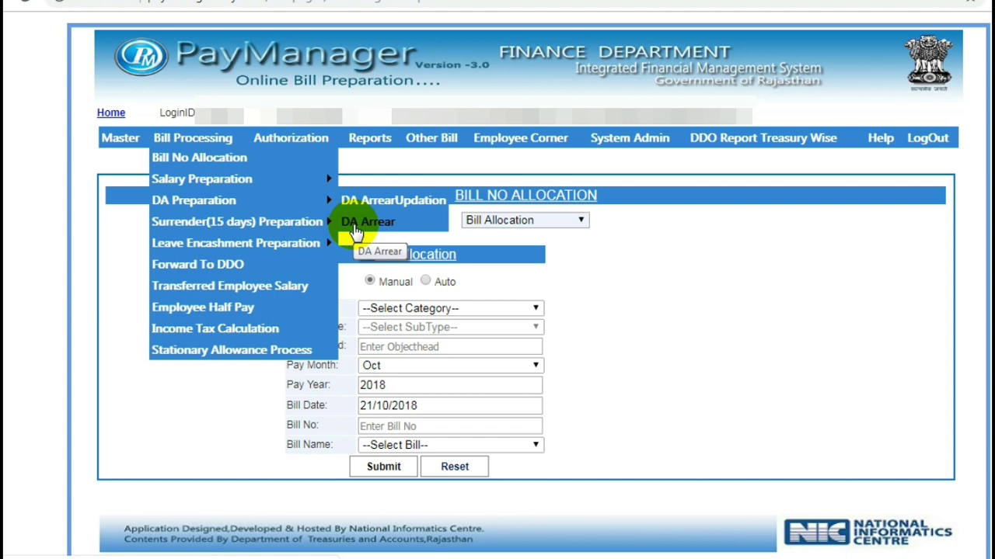
{"action": "left_click", "coordinate": [356, 225]}
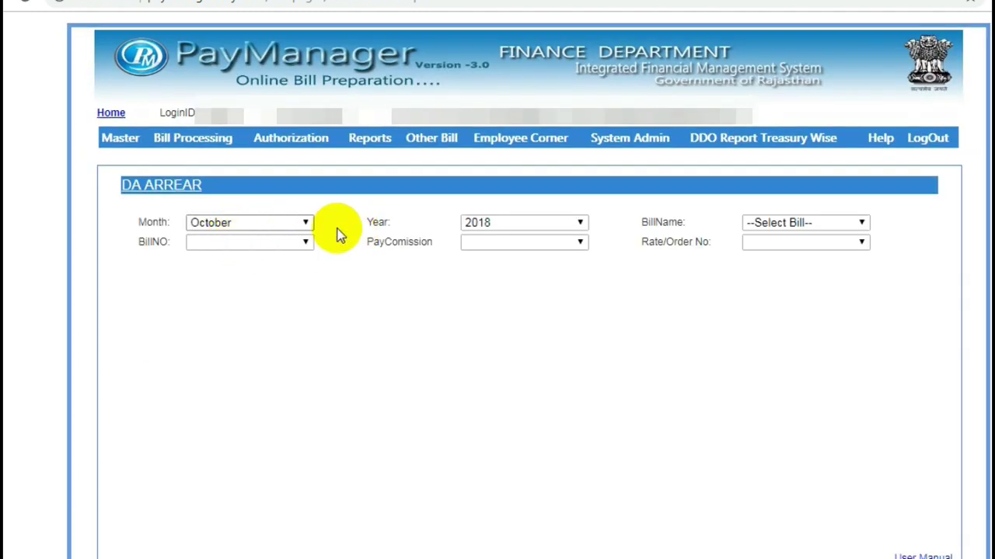
Select the bill name ending in 111 03 00 and bill number 107-21/10/2018-2018 for the DA arrear.
{"action": "left_click", "coordinate": [831, 227]}
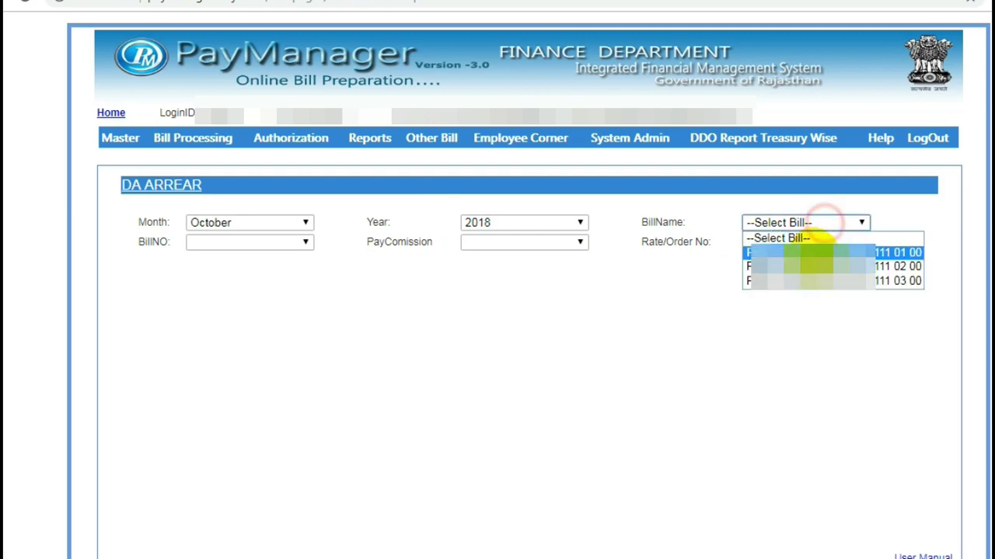
{"action": "left_click", "coordinate": [815, 283]}
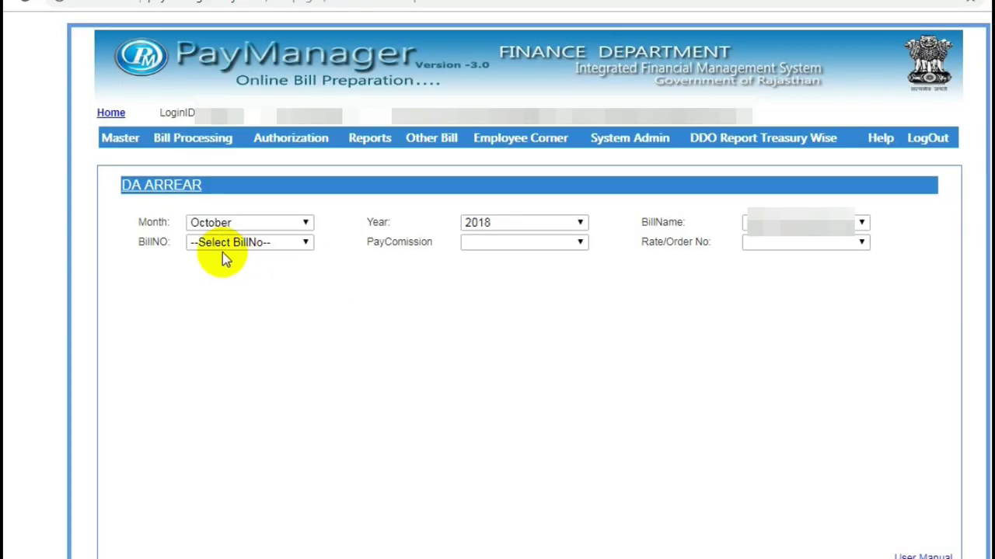
{"action": "left_click", "coordinate": [223, 243]}
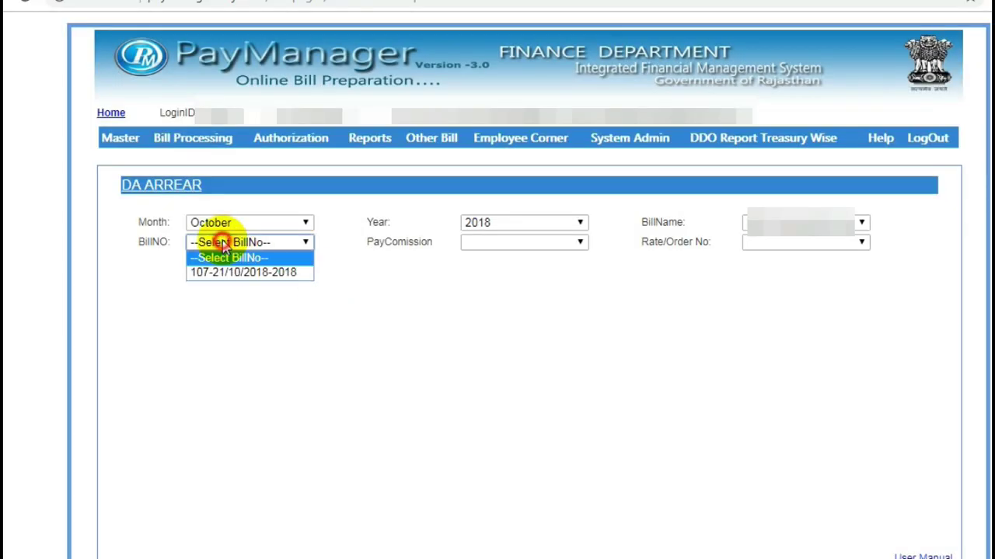
{"action": "left_click", "coordinate": [223, 273]}
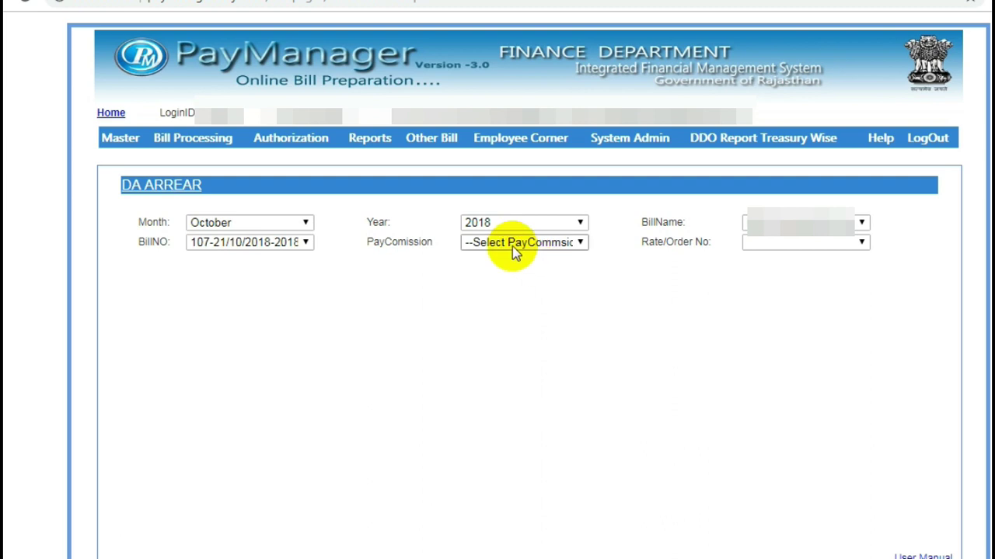
Set the pay commission to Seventh and the rate/order number to 9.00-Pay Comm 7 9 Per-10/09/2018.
{"action": "left_click", "coordinate": [511, 245]}
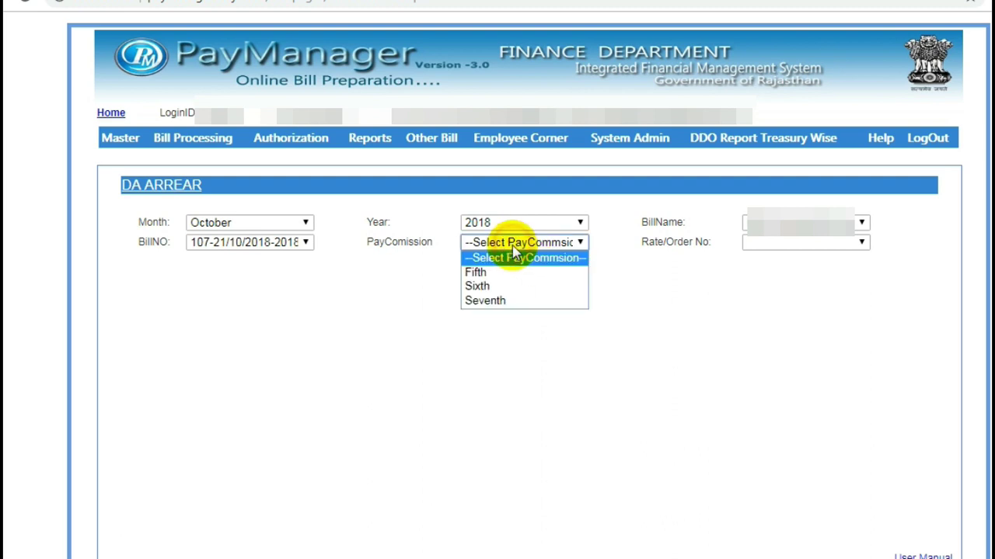
{"action": "left_click", "coordinate": [500, 300]}
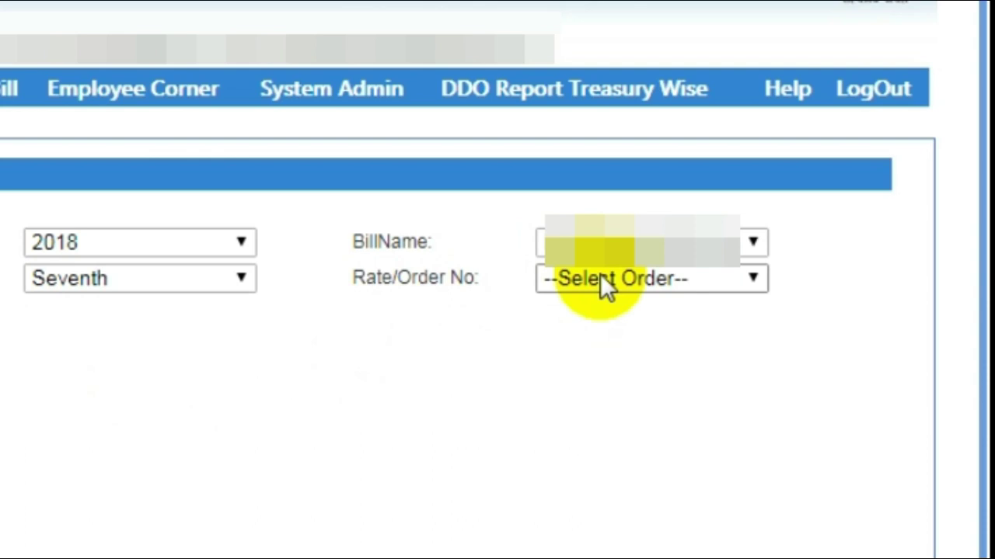
{"action": "left_click", "coordinate": [778, 243]}
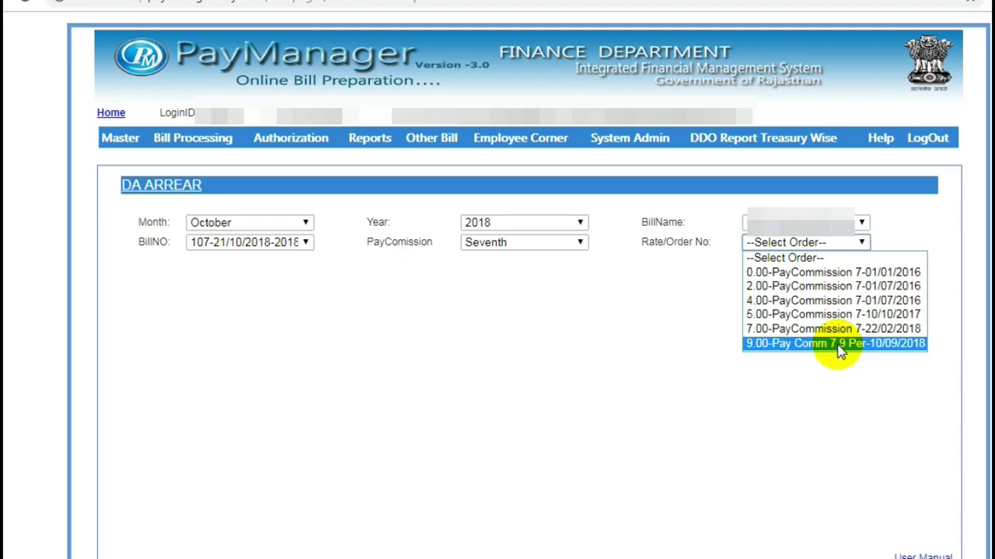
{"action": "left_click", "coordinate": [838, 346]}
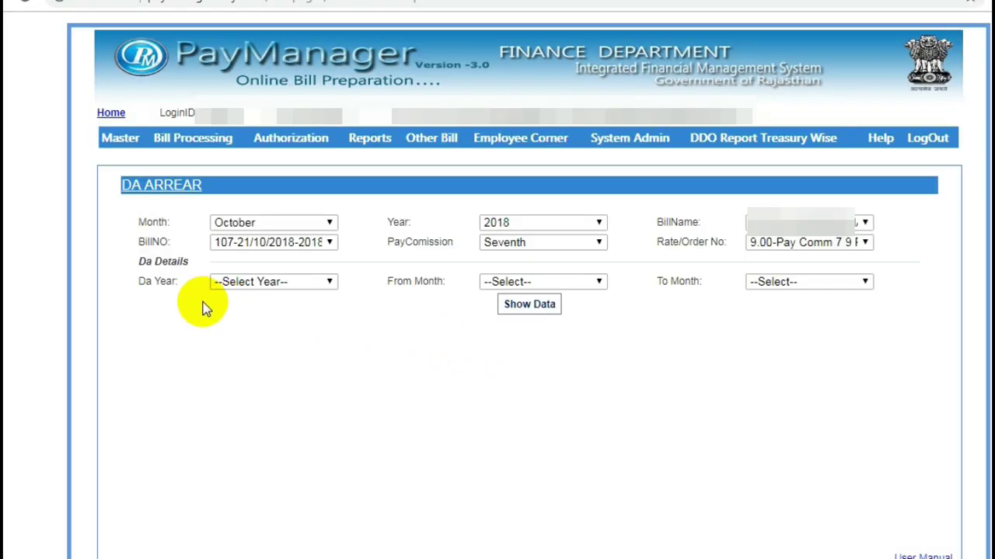
Set the DA year to 2018 with the period from July to August, and show the employee data.
{"action": "left_click", "coordinate": [269, 282]}
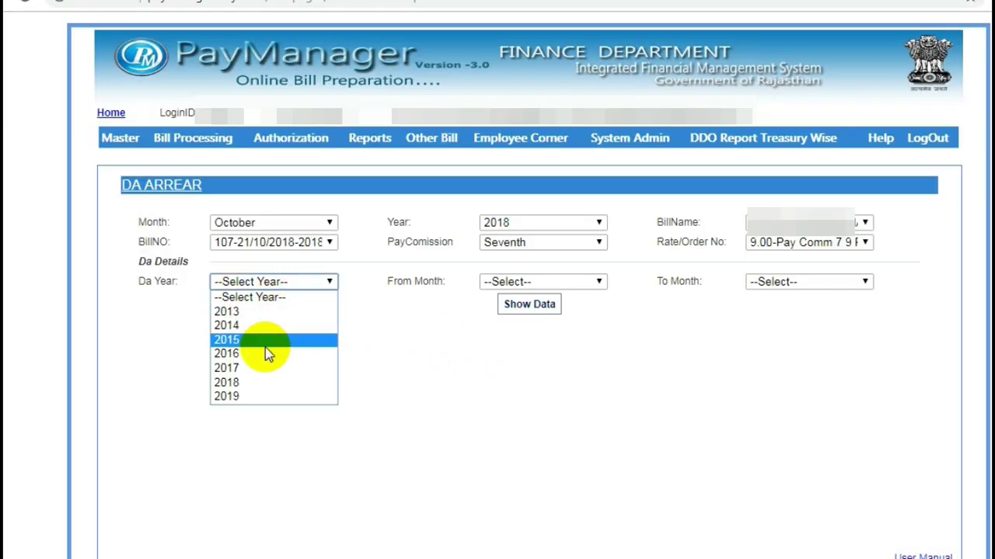
{"action": "left_click", "coordinate": [264, 382]}
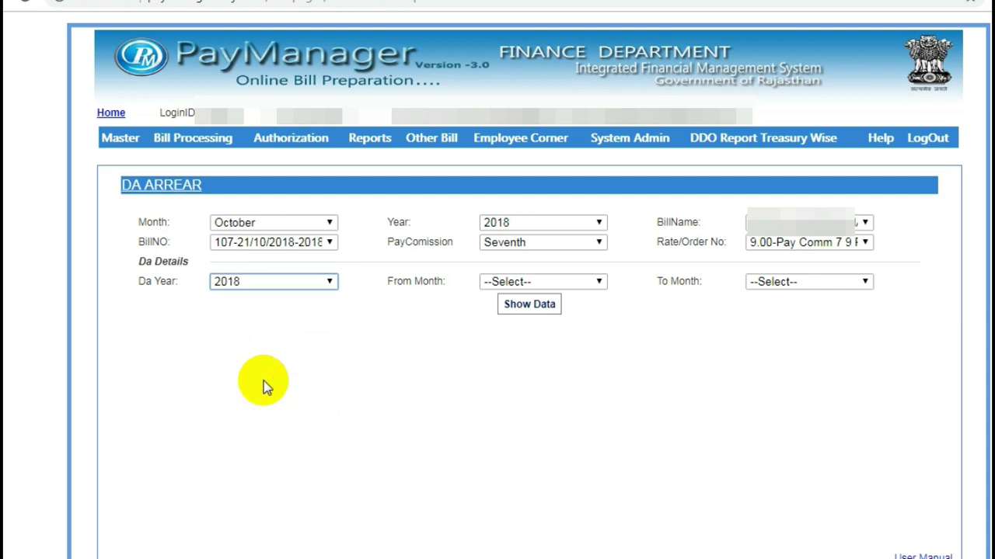
{"action": "left_click", "coordinate": [538, 283]}
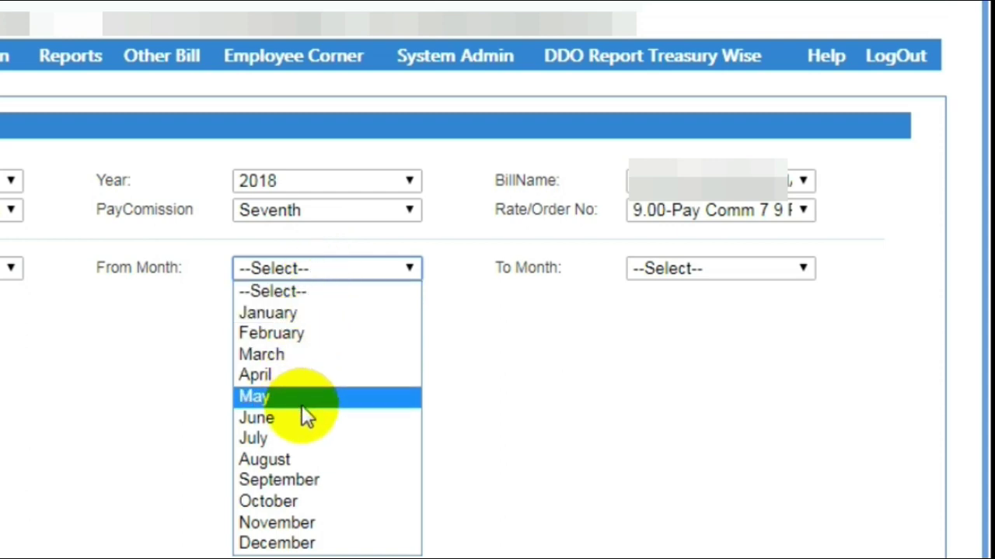
{"action": "left_click", "coordinate": [306, 438]}
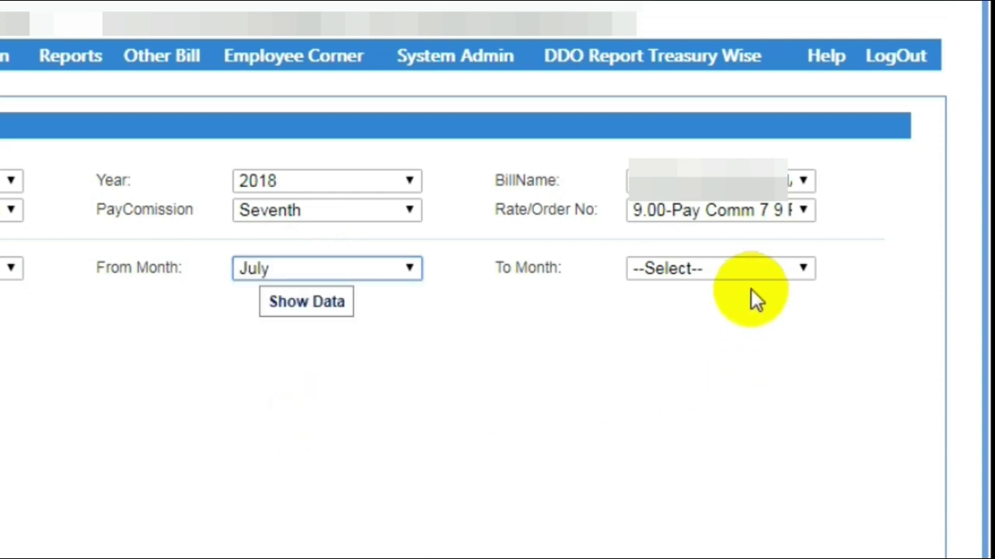
{"action": "left_click", "coordinate": [720, 267]}
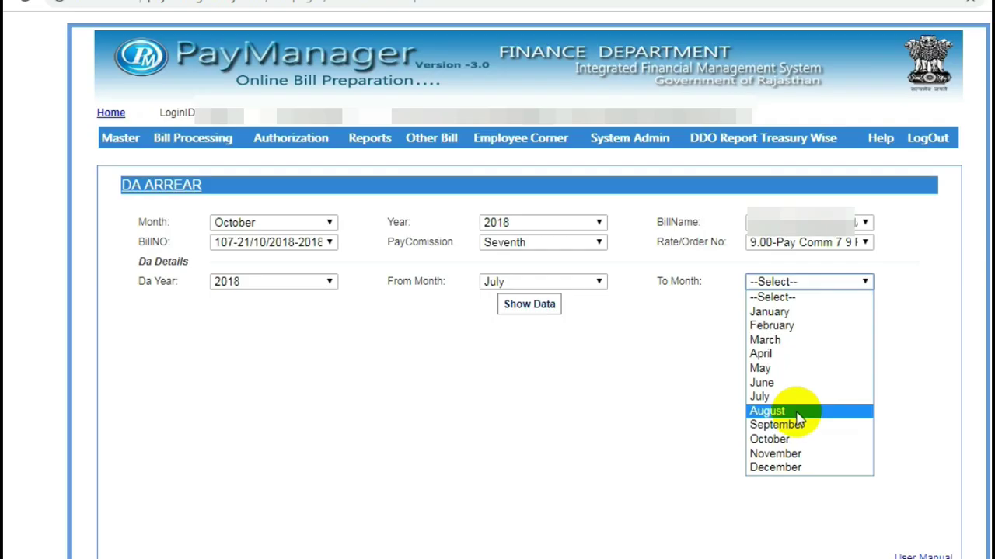
{"action": "left_click", "coordinate": [796, 412]}
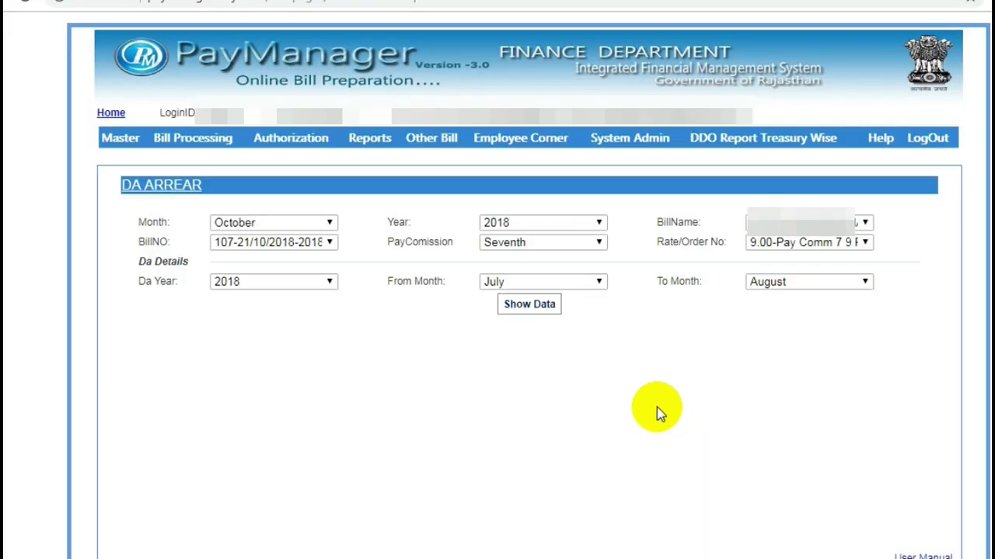
{"action": "left_click", "coordinate": [519, 309]}
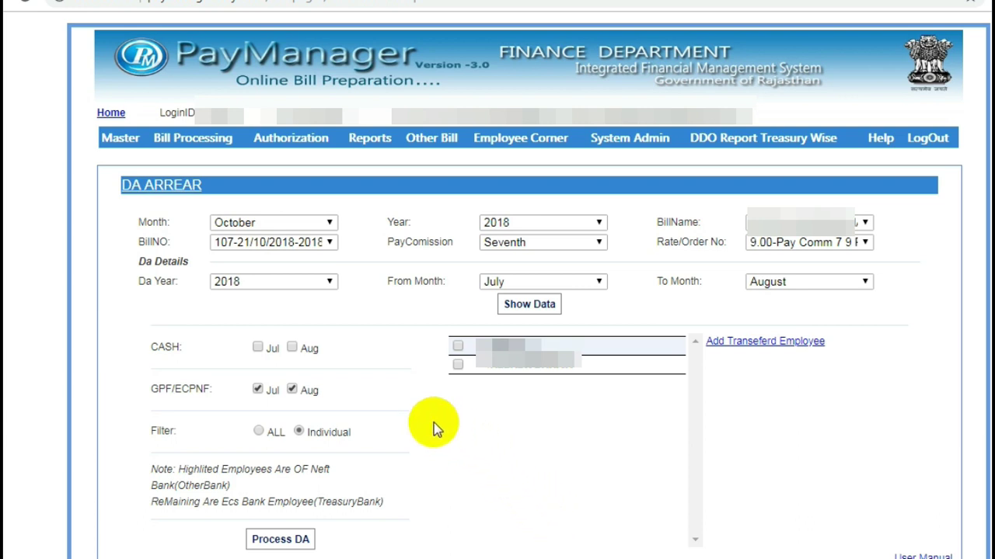
Process the DA for the listed employee with CASH enabled for both Jul and Aug.
{"action": "left_click", "coordinate": [458, 365]}
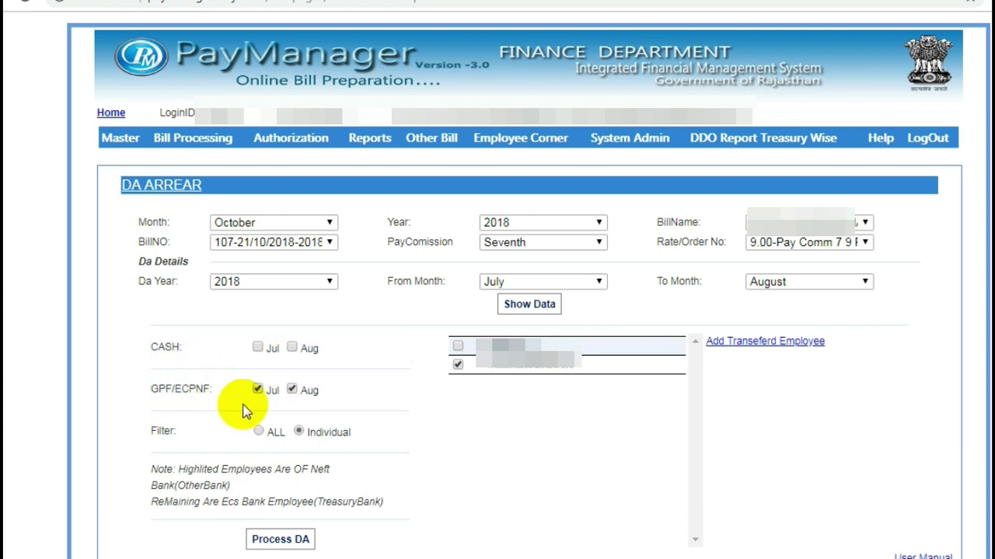
{"action": "left_click", "coordinate": [258, 349]}
{"action": "left_click", "coordinate": [292, 349]}
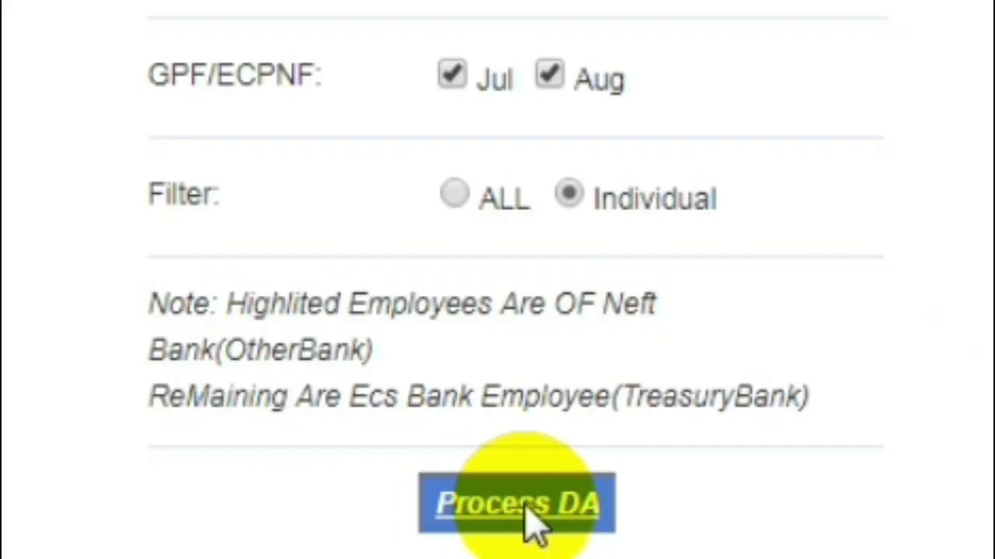
{"action": "left_click", "coordinate": [502, 515]}
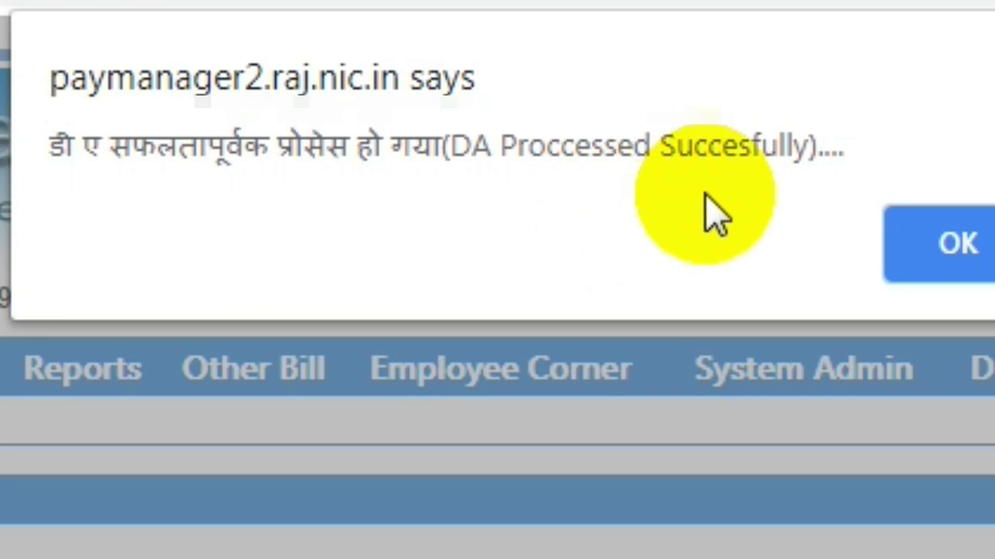
{"action": "left_click", "coordinate": [961, 245]}
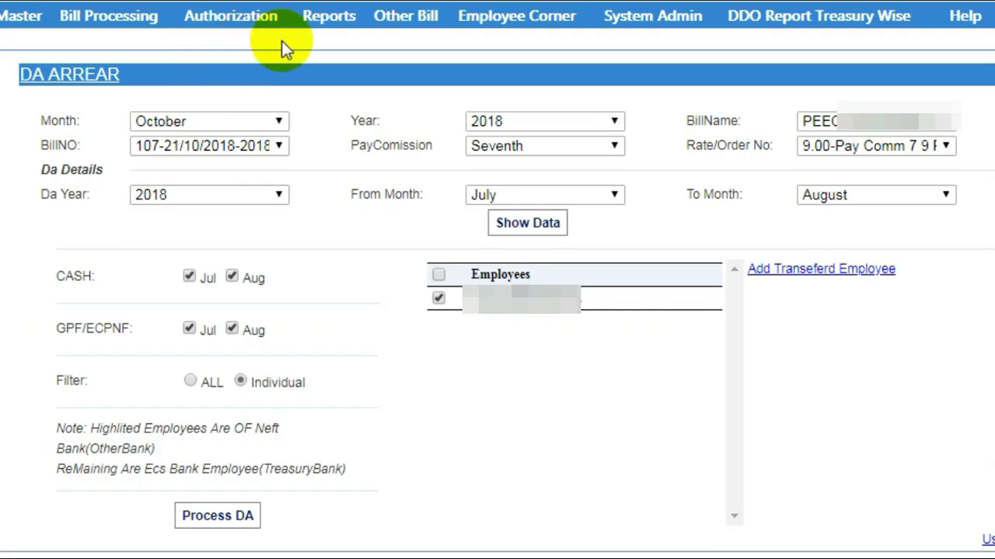
Open the All DA Reports page for DA arrear bills.
{"action": "left_click", "coordinate": [344, 25]}
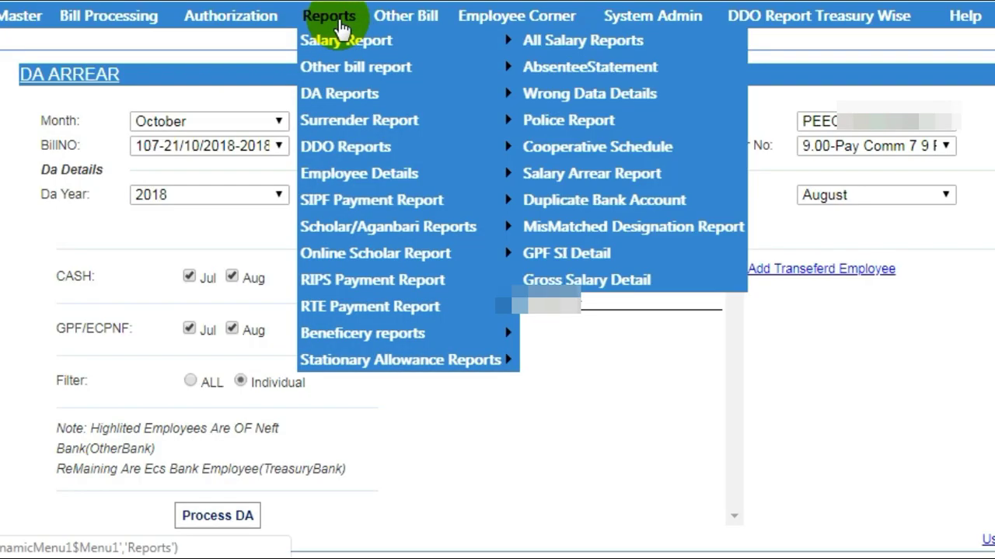
{"action": "left_click", "coordinate": [342, 70]}
{"action": "mouse_move", "coordinate": [323, 95]}
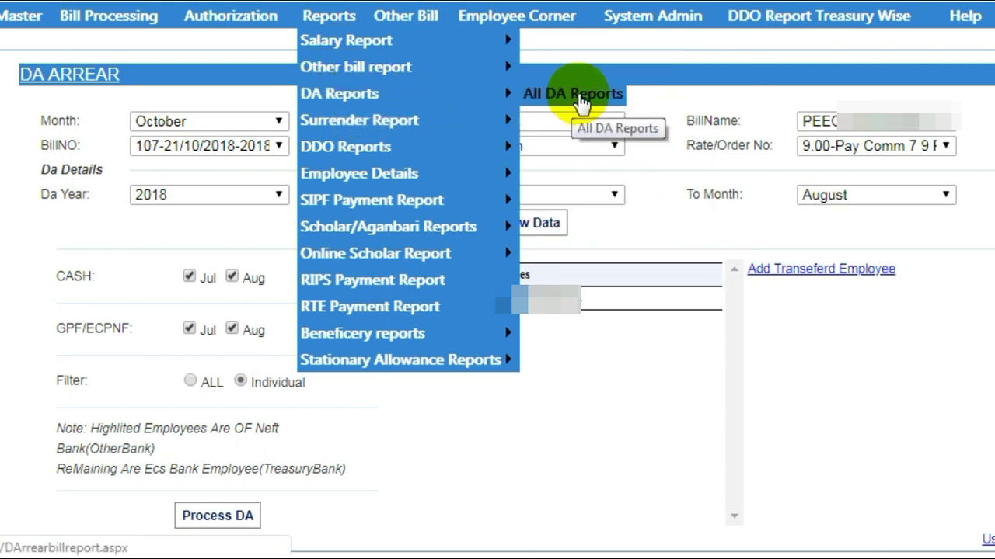
{"action": "left_click", "coordinate": [585, 99]}
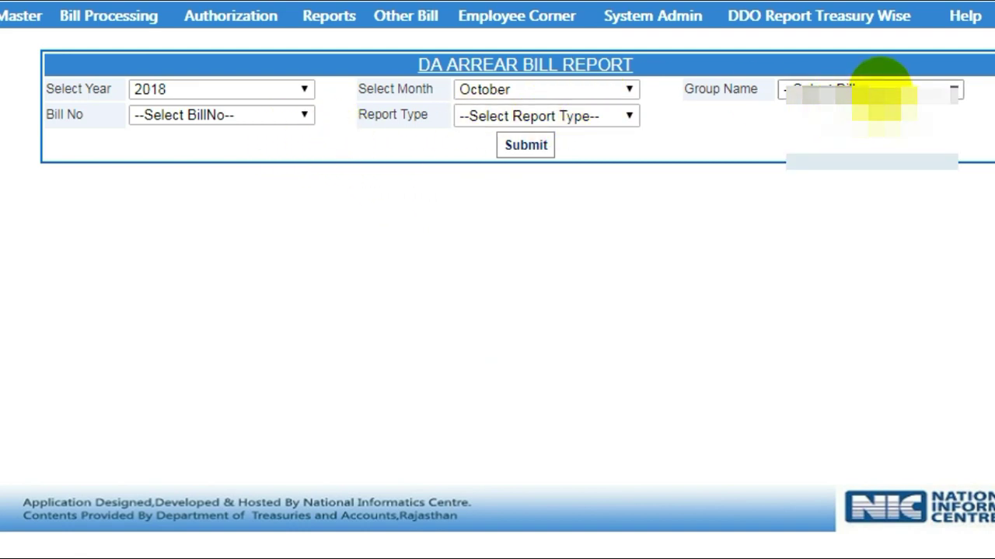
Select the group name ending in 03 00 and bill number 107-21/10/2018-2018 for the DA arrear report.
{"action": "left_click", "coordinate": [876, 89]}
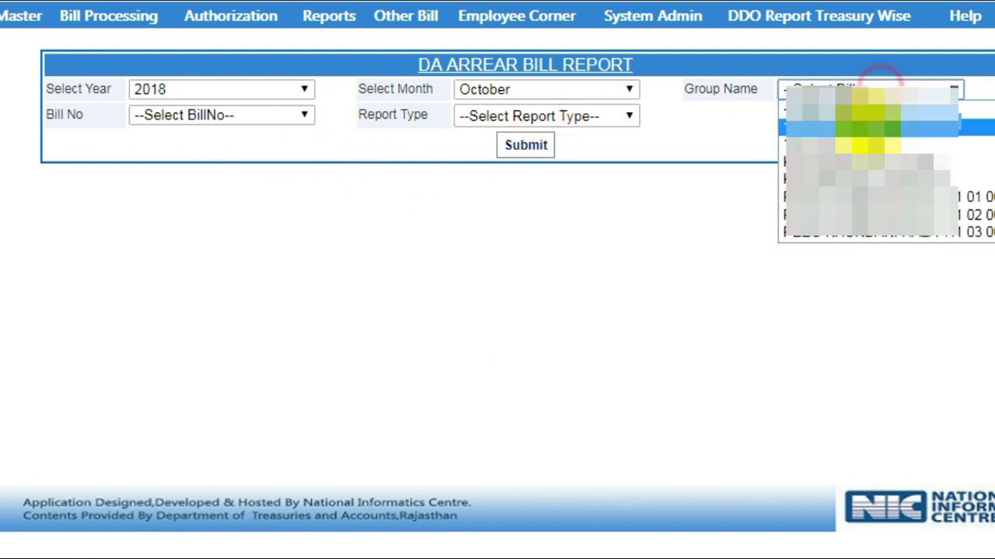
{"action": "left_click", "coordinate": [884, 232]}
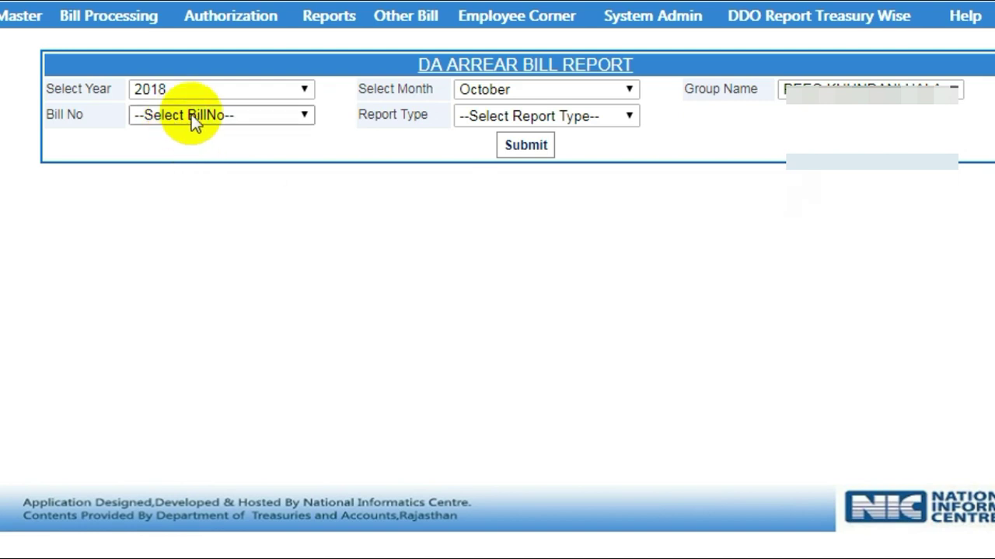
{"action": "left_click", "coordinate": [221, 120]}
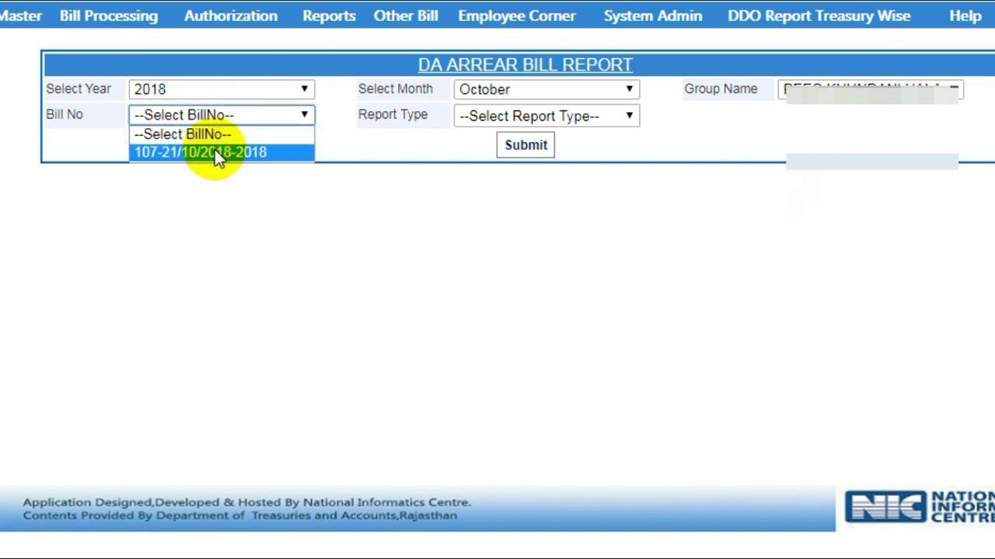
{"action": "left_click", "coordinate": [214, 150]}
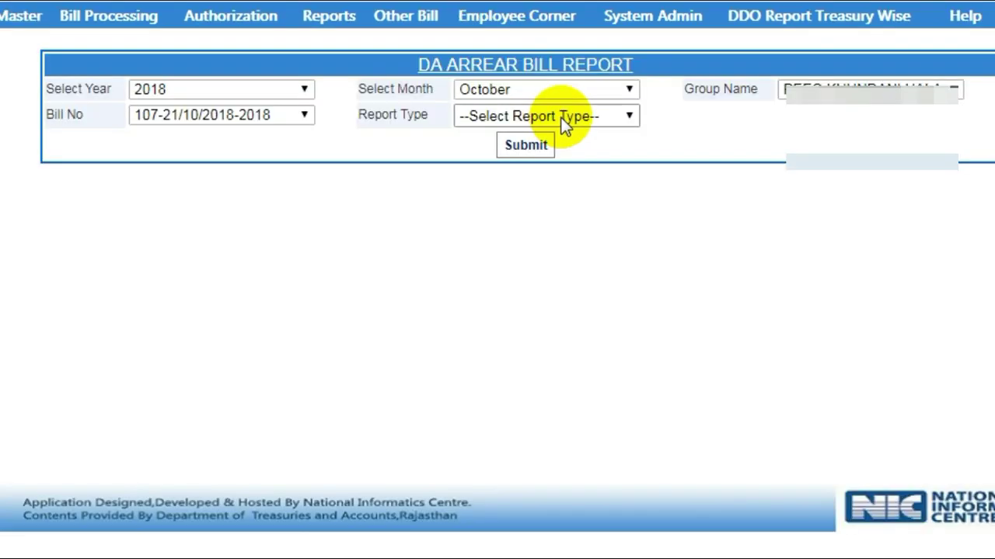
Generate the DA arrear report of type Inner and open the downloaded DAReport.pdf.
{"action": "left_click", "coordinate": [559, 118]}
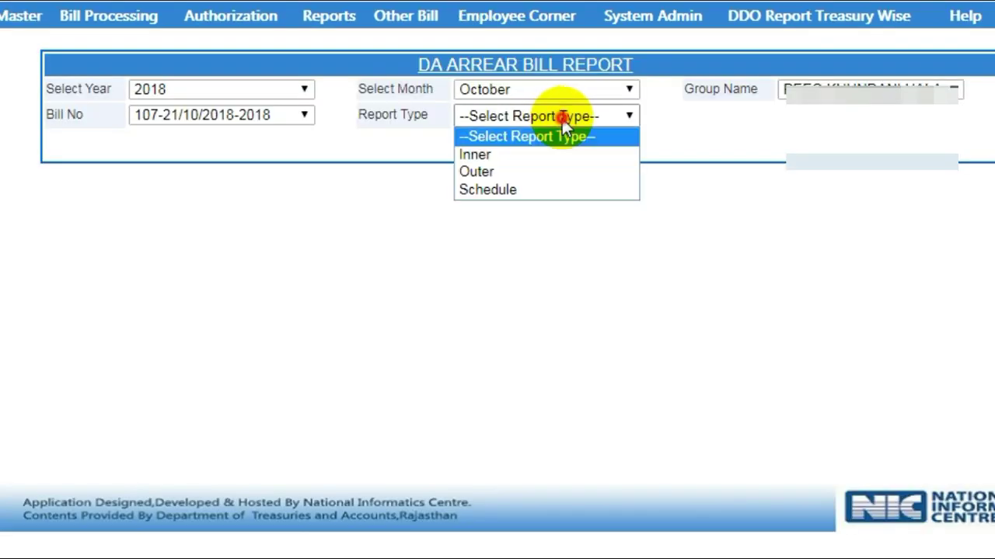
{"action": "left_click", "coordinate": [542, 157]}
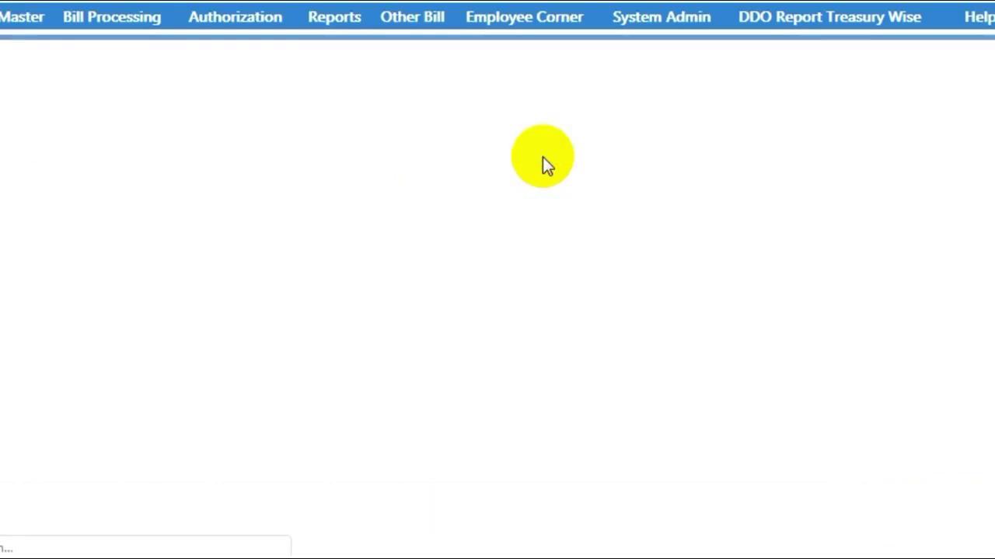
{"action": "left_click", "coordinate": [530, 150]}
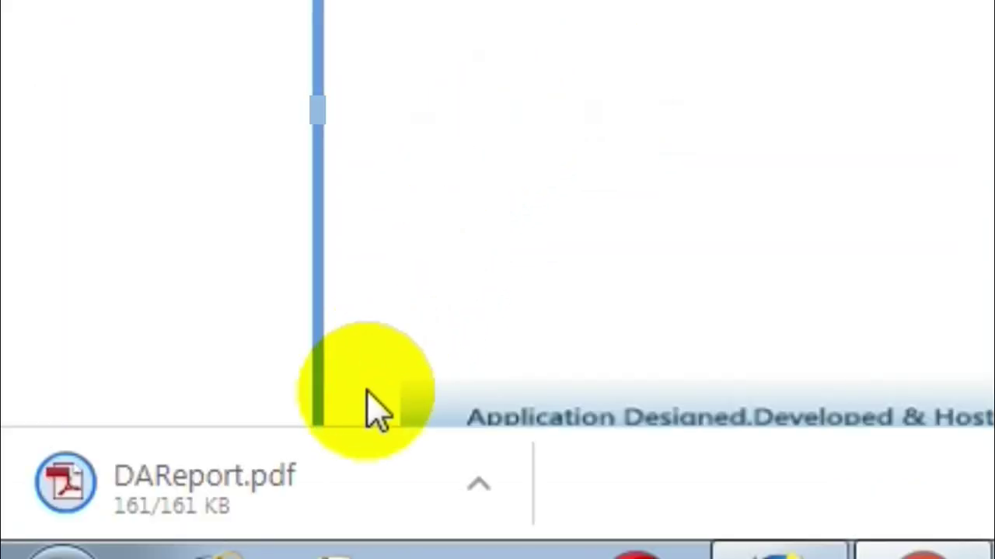
{"action": "left_click", "coordinate": [318, 449]}
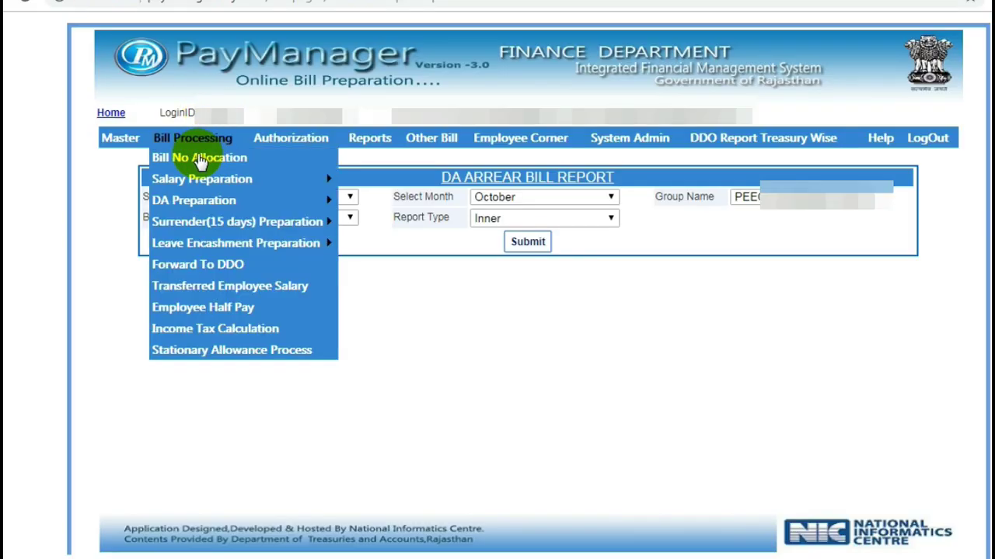
Open the Forward To DDO page and list the October 2018 DA bills for the bill name under head 111-03-00.
{"action": "mouse_move", "coordinate": [266, 253]}
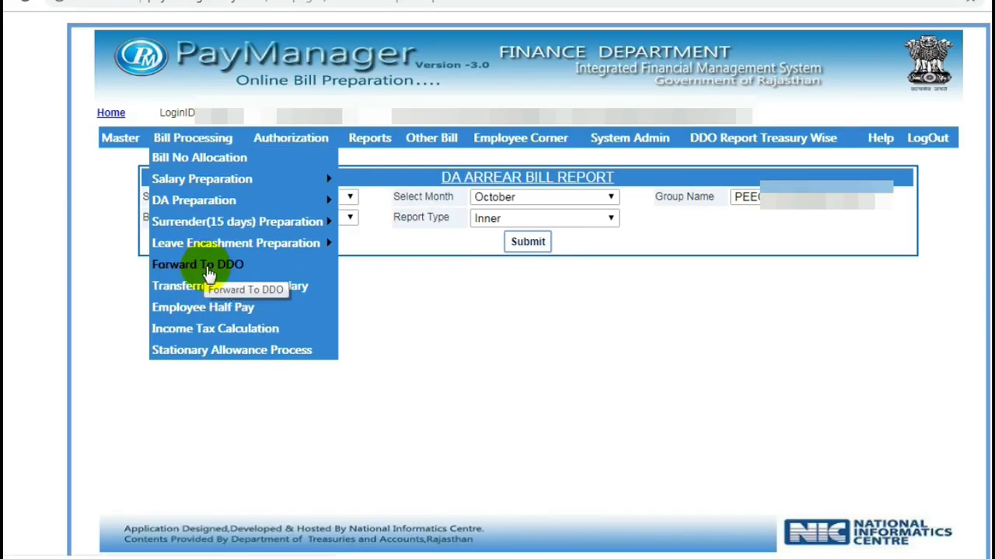
{"action": "left_click", "coordinate": [207, 266]}
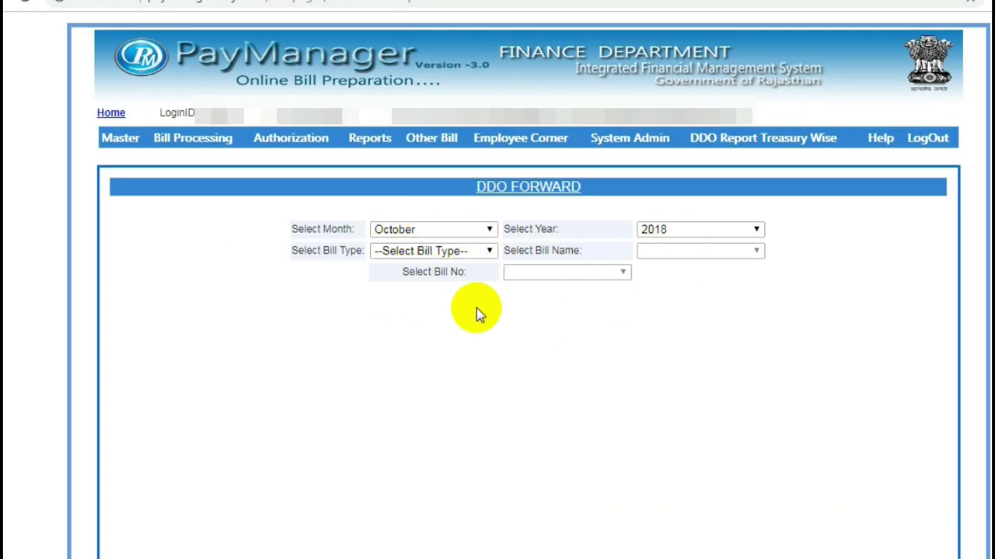
{"action": "mouse_move", "coordinate": [370, 137]}
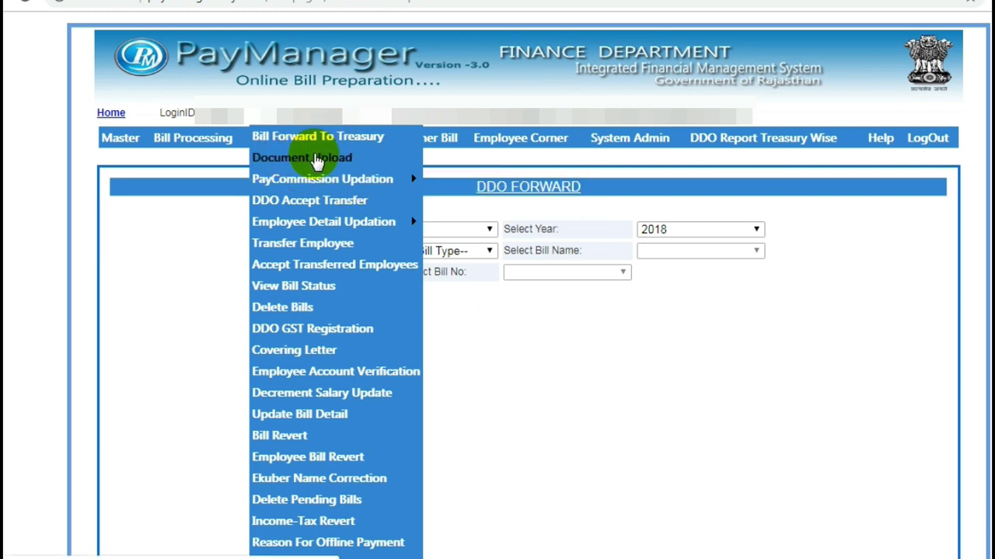
{"action": "mouse_move", "coordinate": [349, 178]}
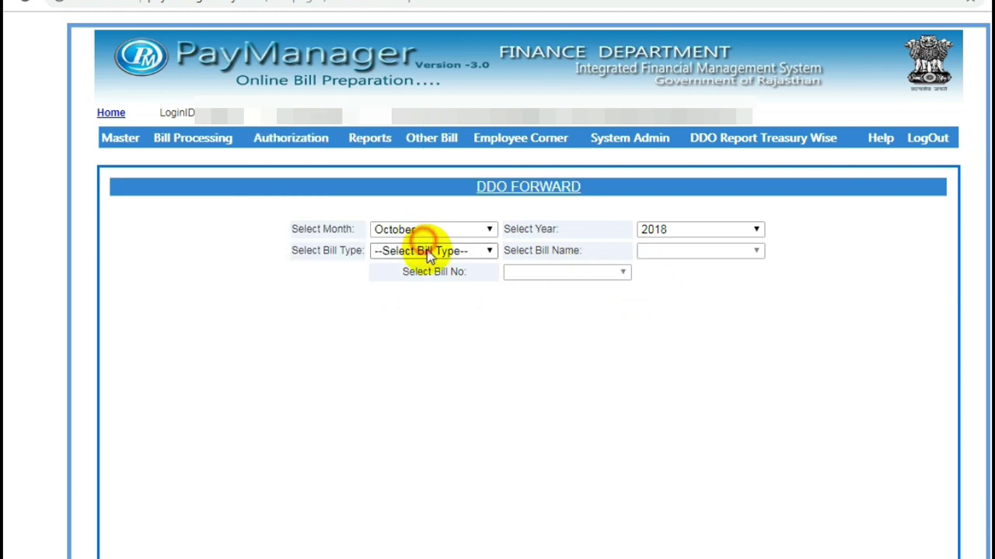
{"action": "left_click", "coordinate": [426, 252]}
{"action": "left_click", "coordinate": [408, 313]}
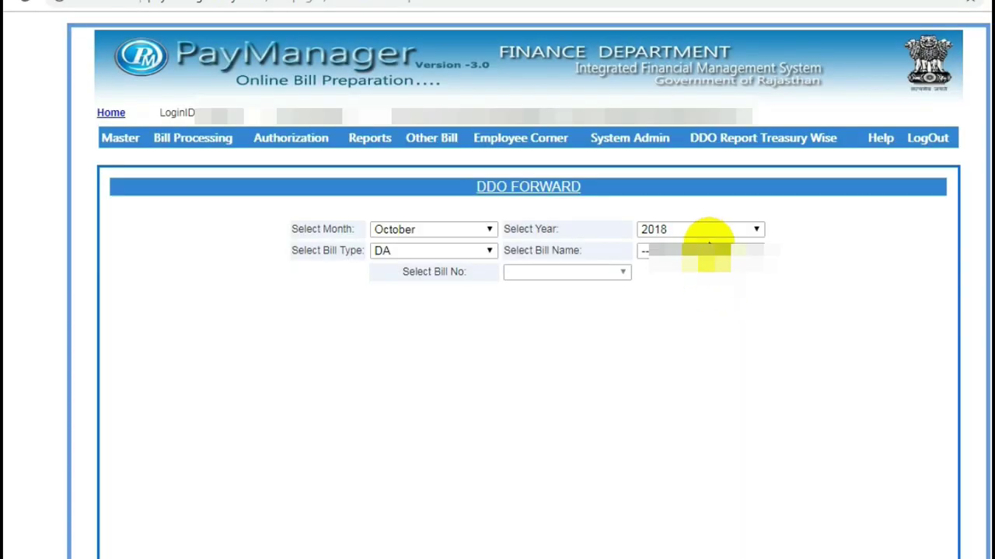
{"action": "left_click", "coordinate": [708, 250]}
{"action": "left_click", "coordinate": [716, 310]}
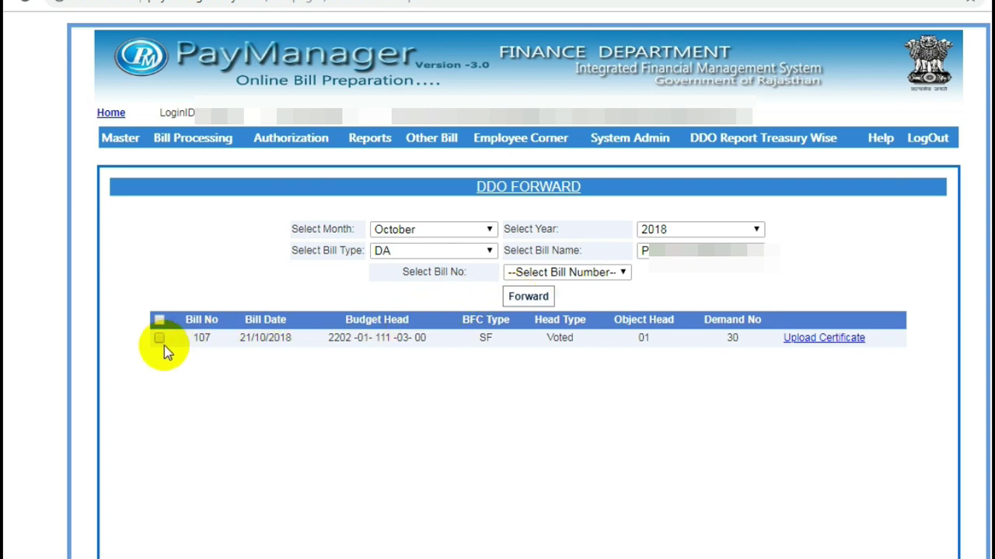
Forward DA bill 107 dated 21/10/2018 to the DDO and dismiss the message.
{"action": "left_click", "coordinate": [160, 340]}
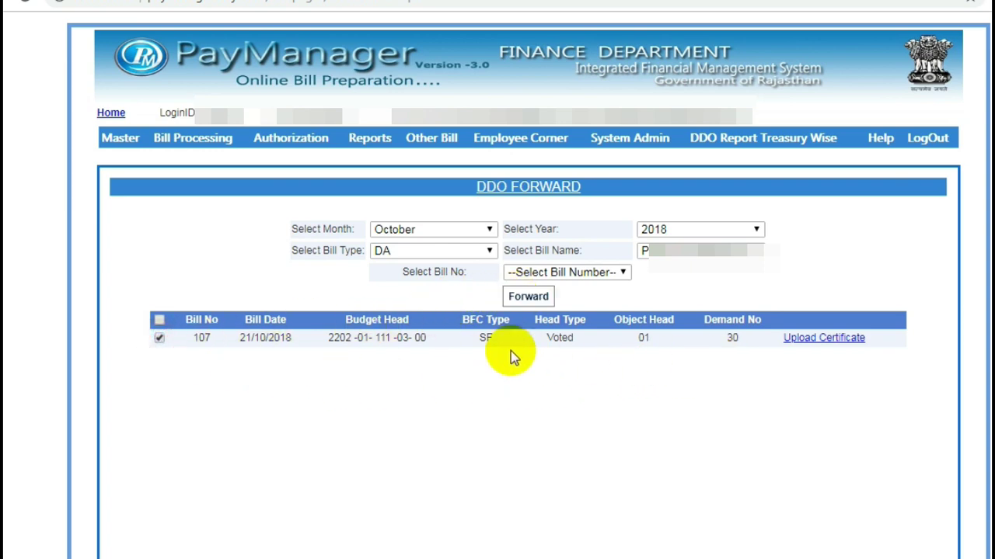
{"action": "left_click", "coordinate": [521, 300]}
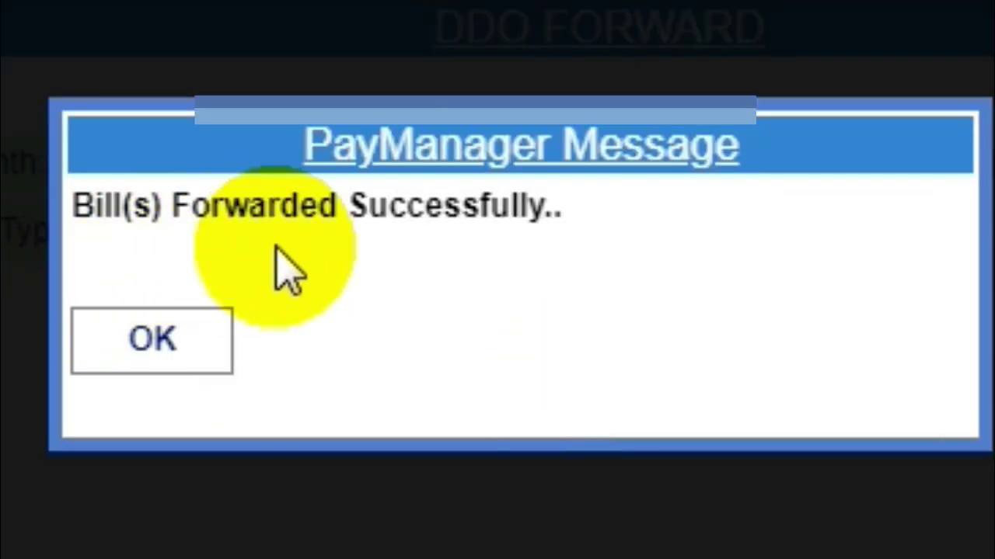
{"action": "left_click", "coordinate": [182, 370]}
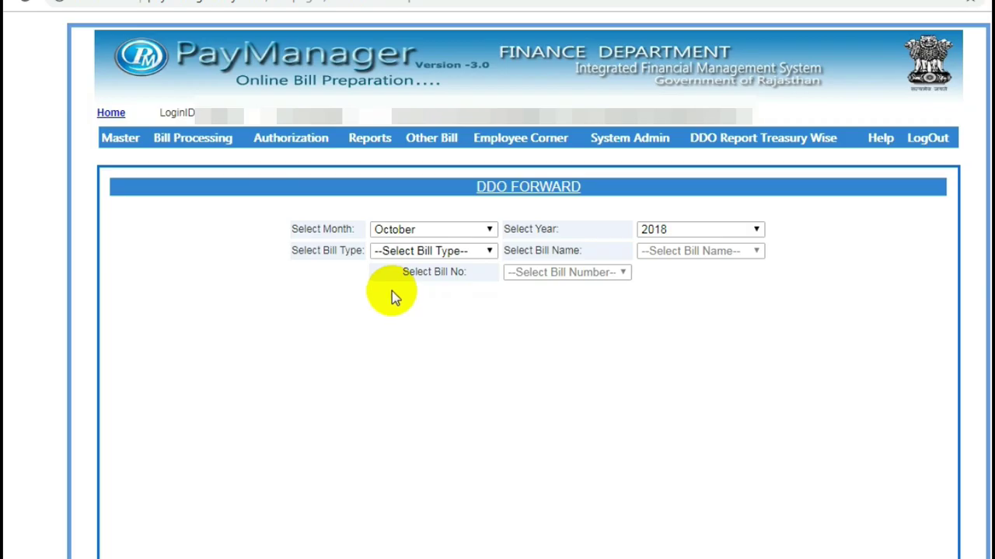
Go to the DA reports section to reach All DA Reports.
{"action": "mouse_move", "coordinate": [295, 138]}
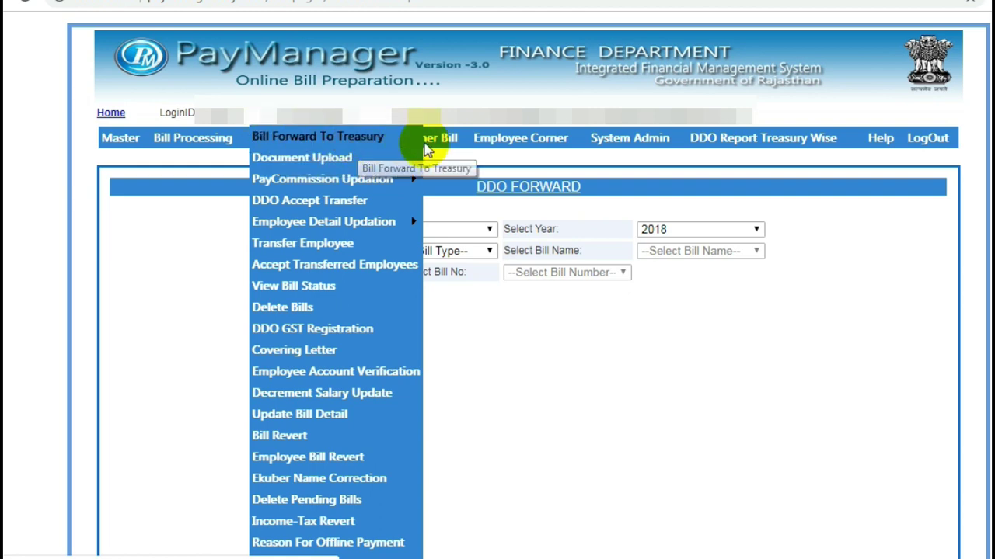
{"action": "mouse_move", "coordinate": [369, 145]}
{"action": "mouse_move", "coordinate": [381, 190]}
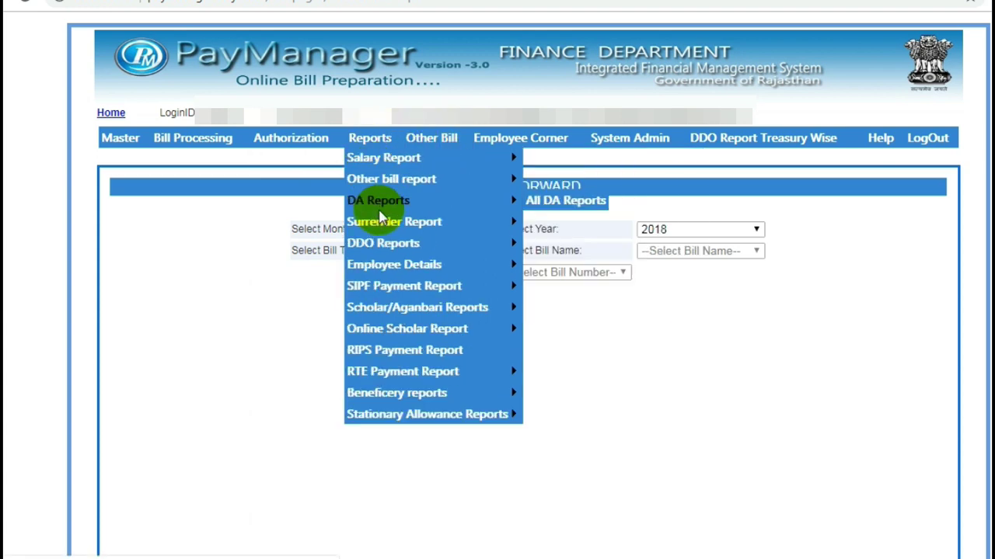